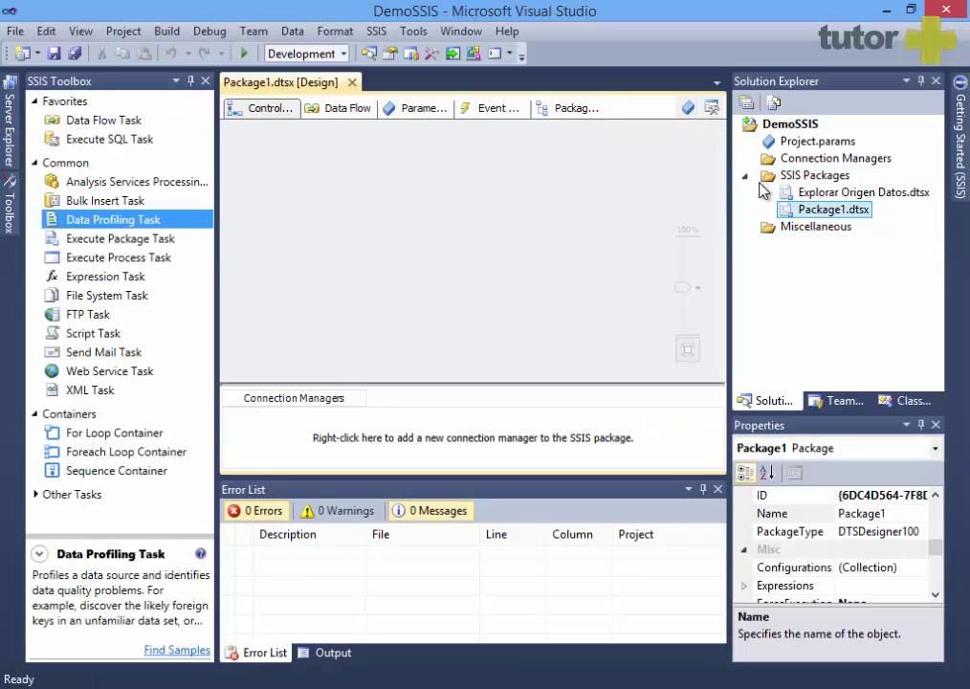
Step: Rename the package Package1.dtsx in the project to Flujo de datos.dtsx
left_click(837, 192)
left_click(824, 209)
left_click(825, 210)
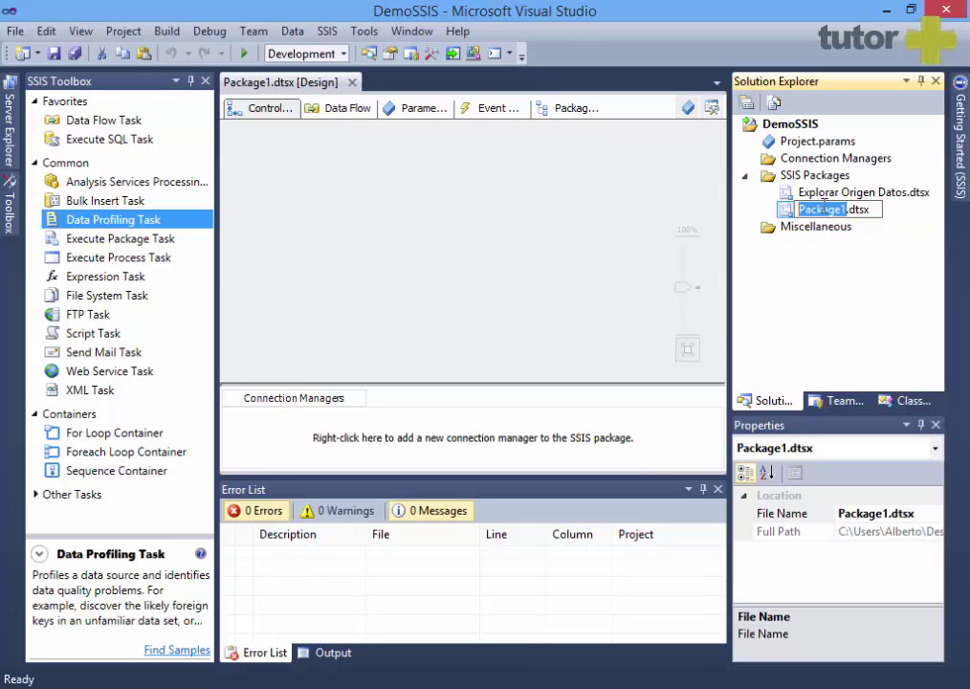
type("Flujo de da")
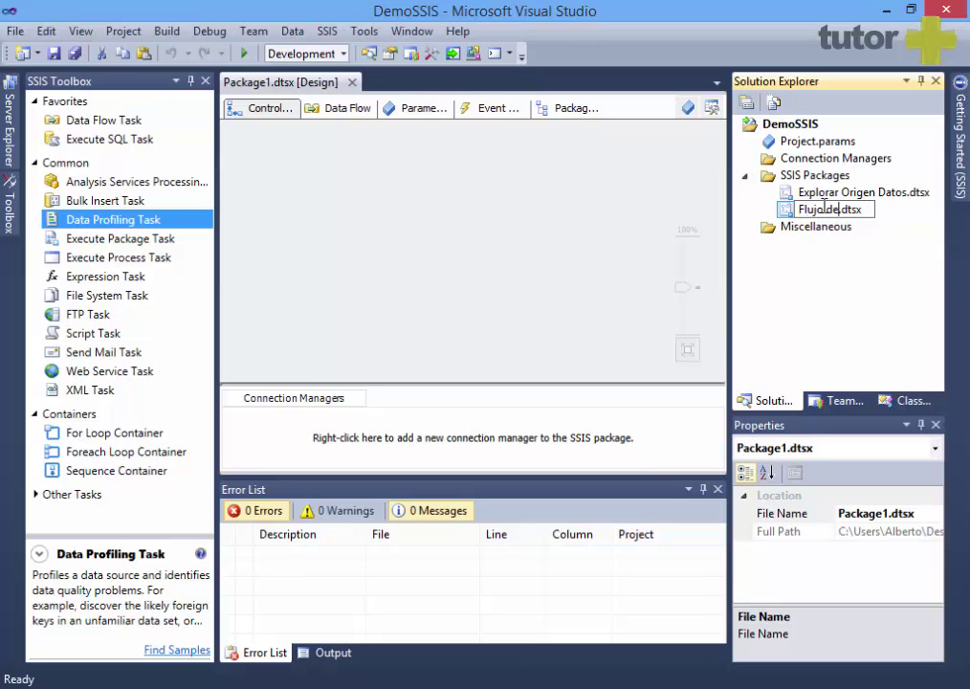
type("tos")
key("Return")
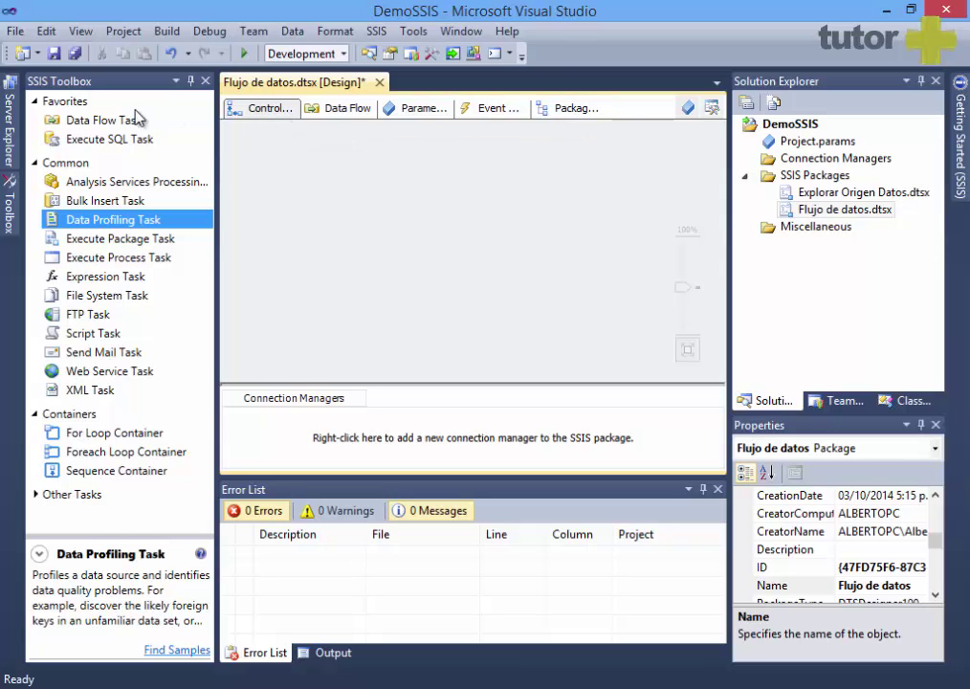
Step: Add a Data Flow Task to the control flow and name it DFT Ejemplo Flujo
left_click_drag(126, 122, 396, 241)
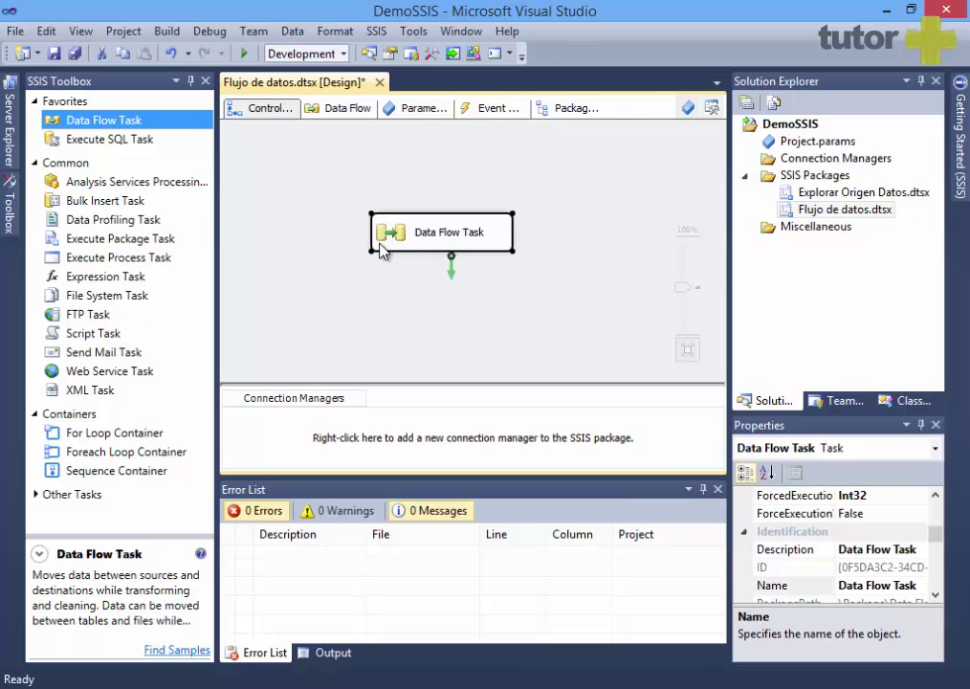
left_click(464, 235)
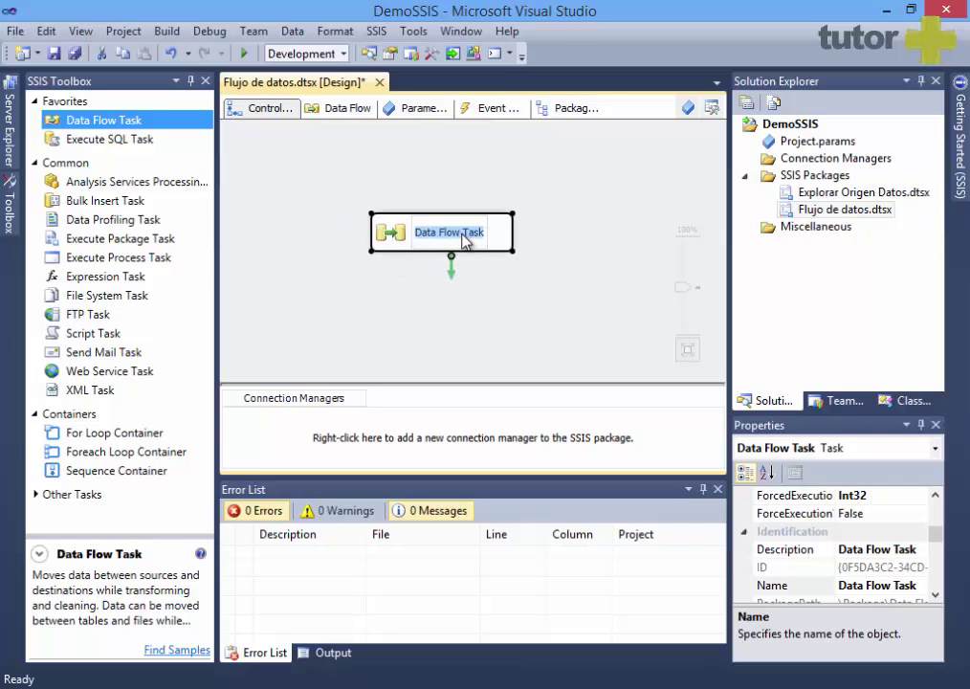
type("DF")
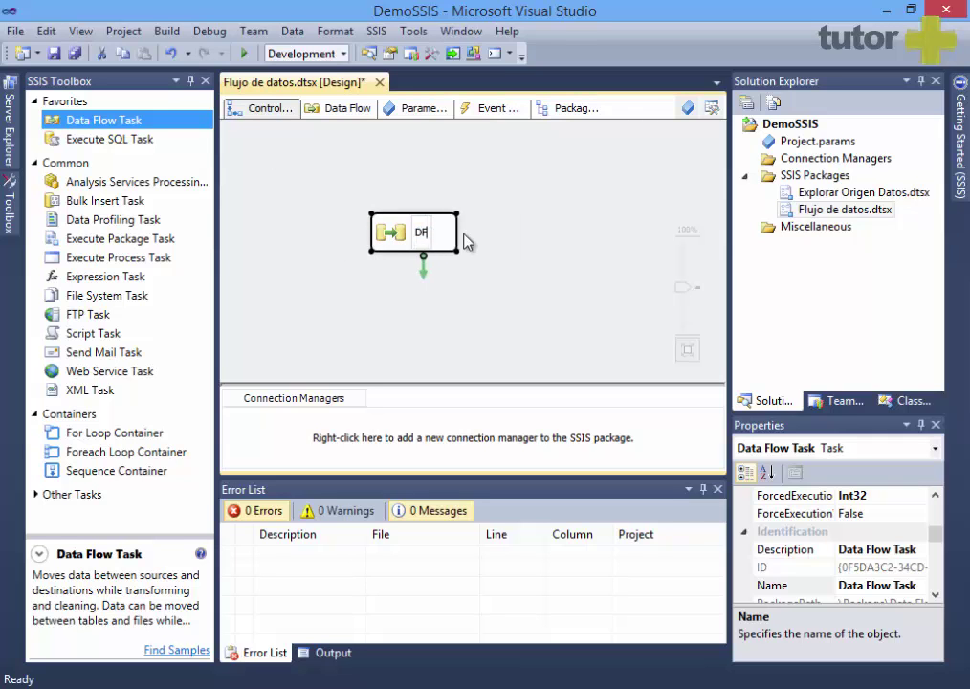
type("T Ejempl")
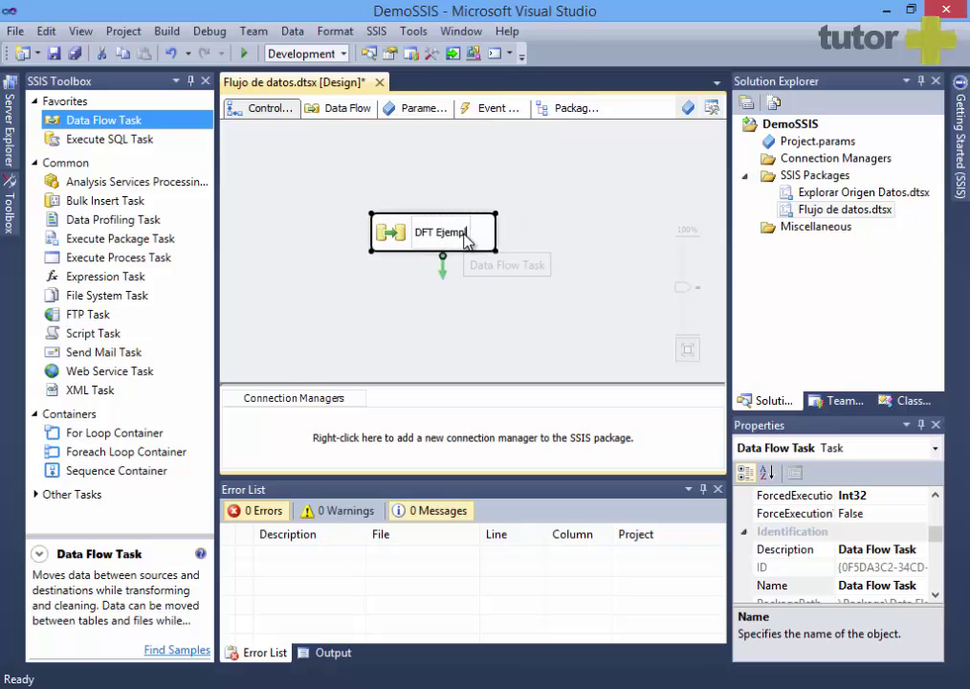
type("o Fluo")
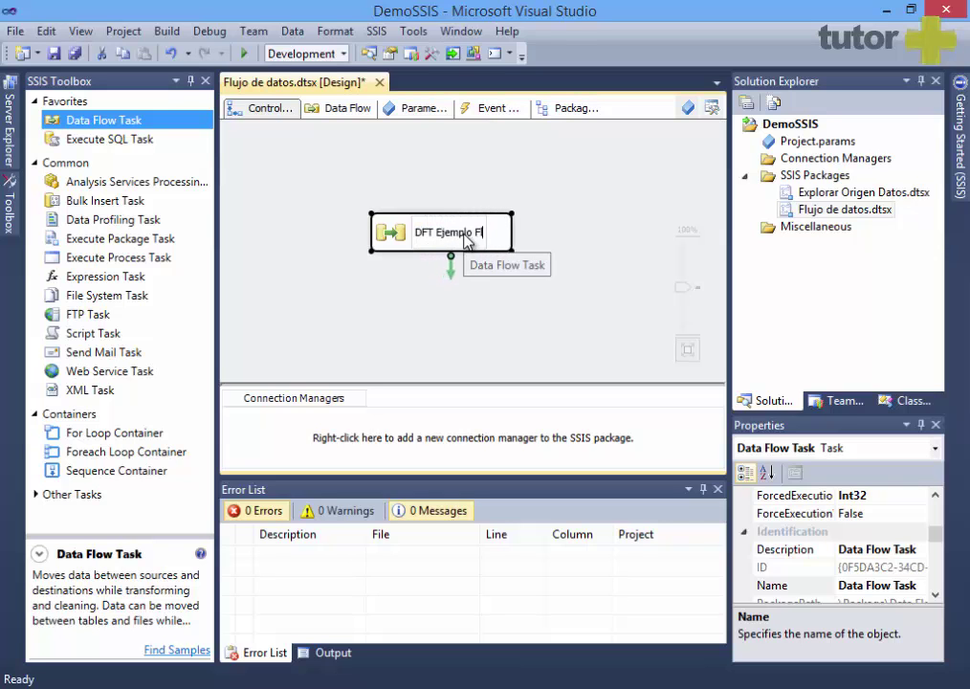
key("BackSpace")
type("jo")
key("Return")
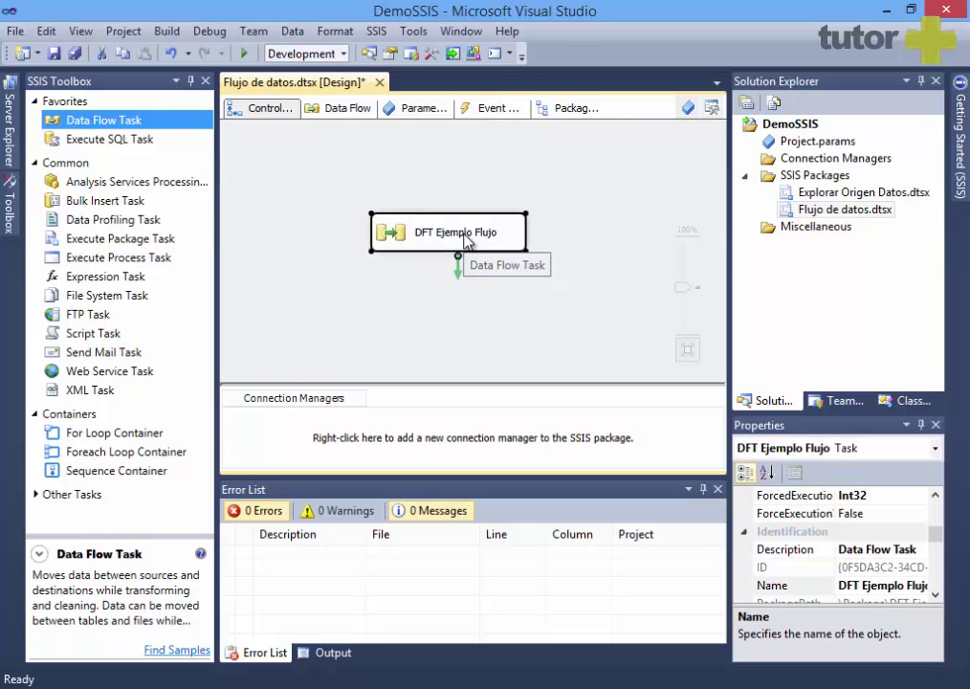
Step: Open the data flow design surface of the DFT Ejemplo Flujo task
double_click(464, 239)
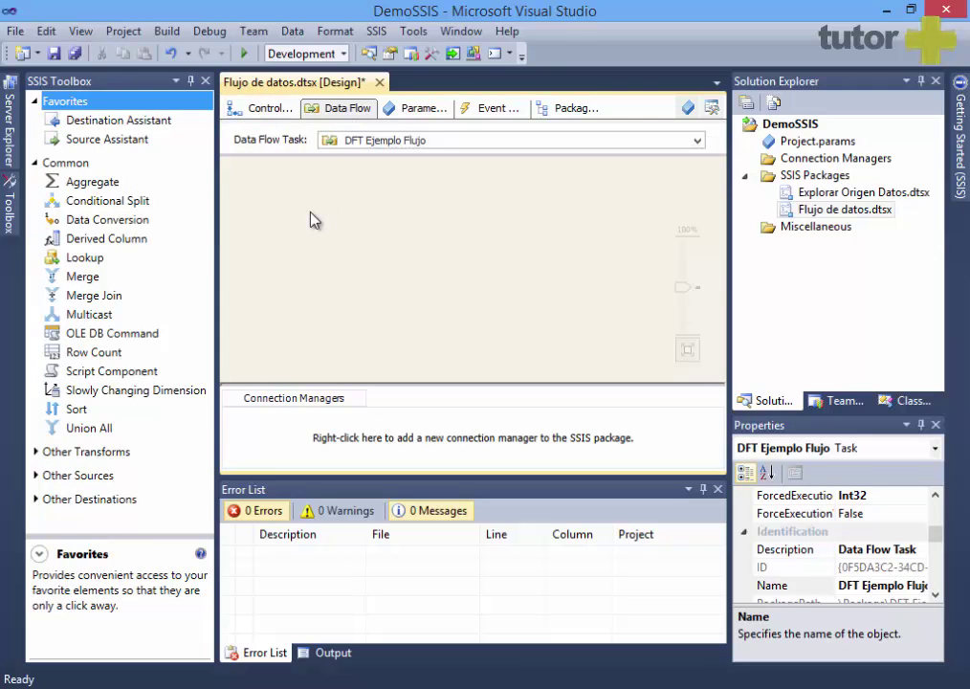
left_click(266, 111)
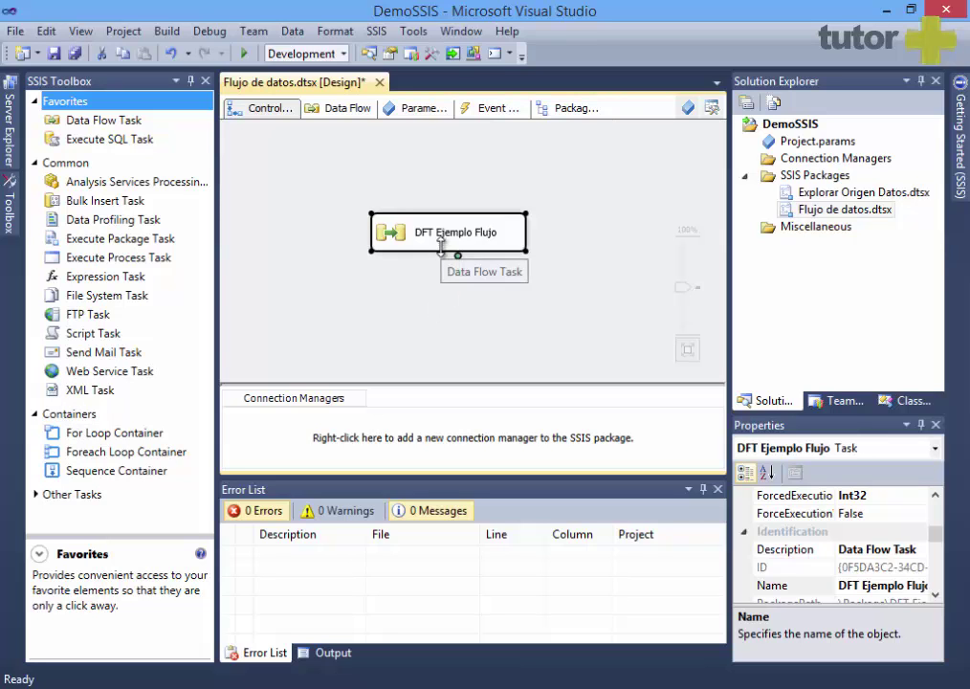
double_click(443, 244)
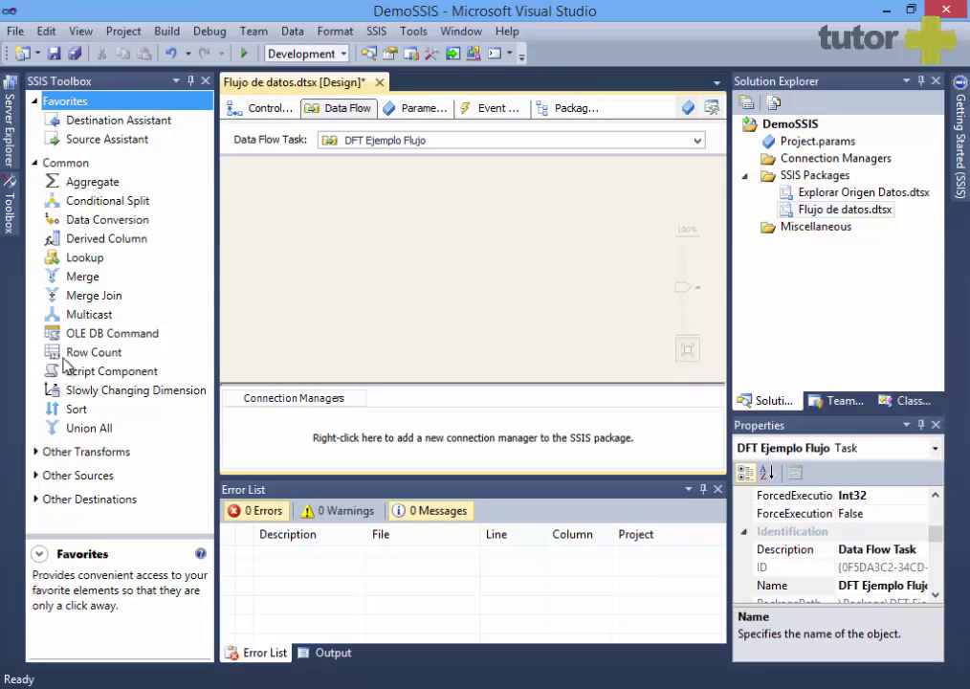
Step: Collapse the Common components and review the transform, source and destination categories available for the data flow
left_click(37, 163)
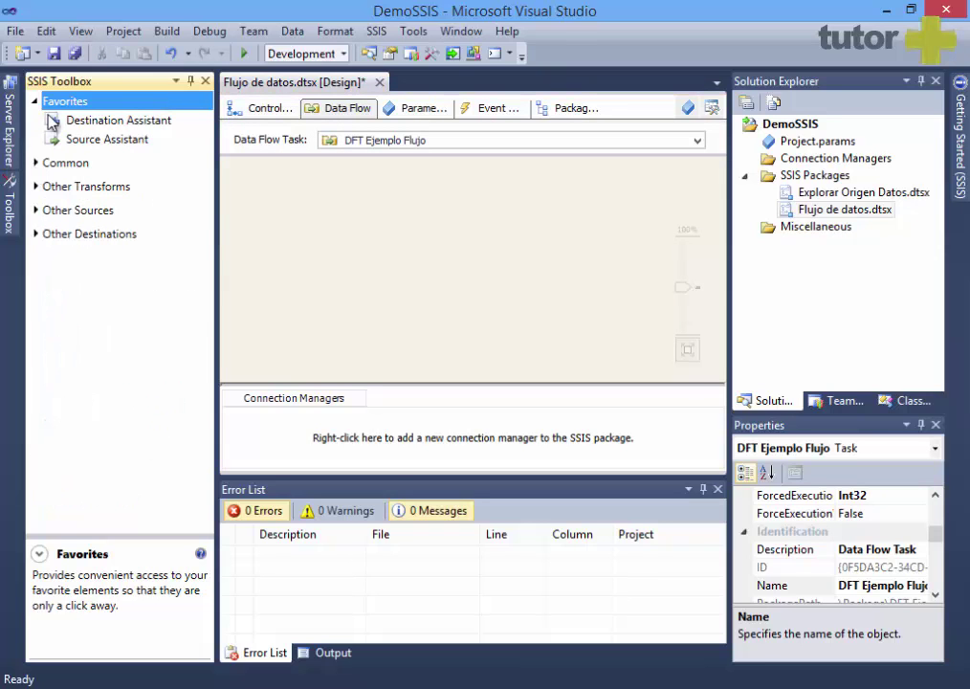
left_click(89, 215)
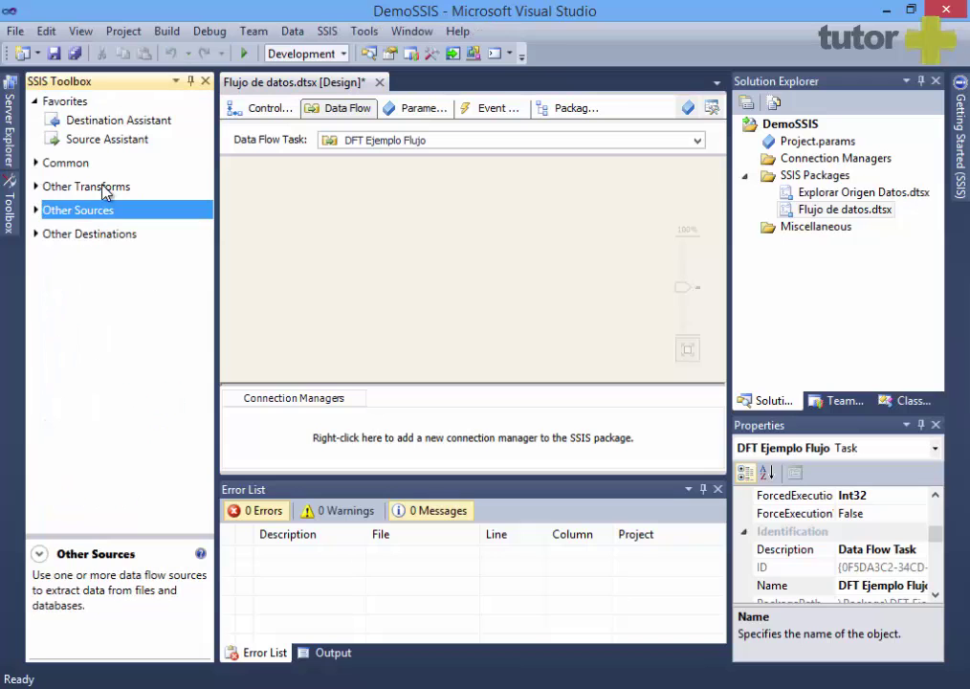
left_click(102, 189)
left_click(89, 237)
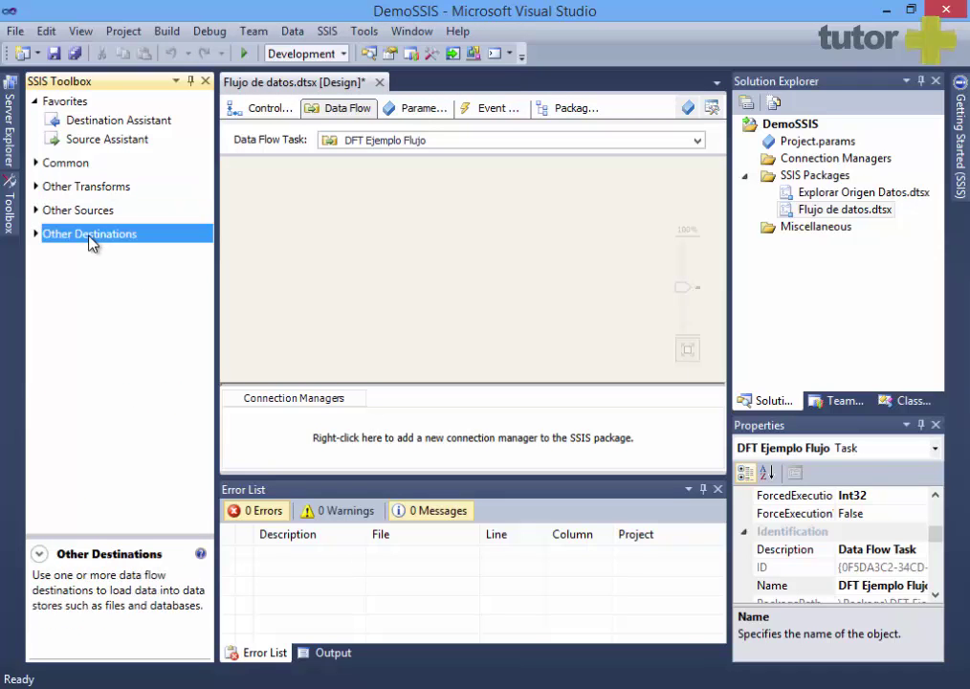
left_click(92, 217)
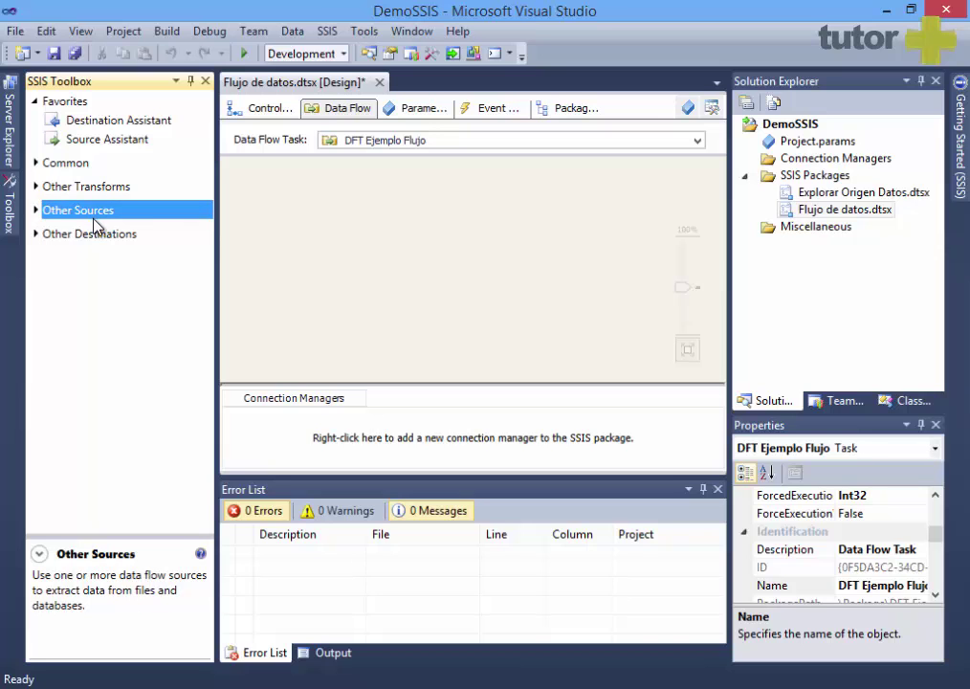
left_click(99, 187)
left_click(80, 239)
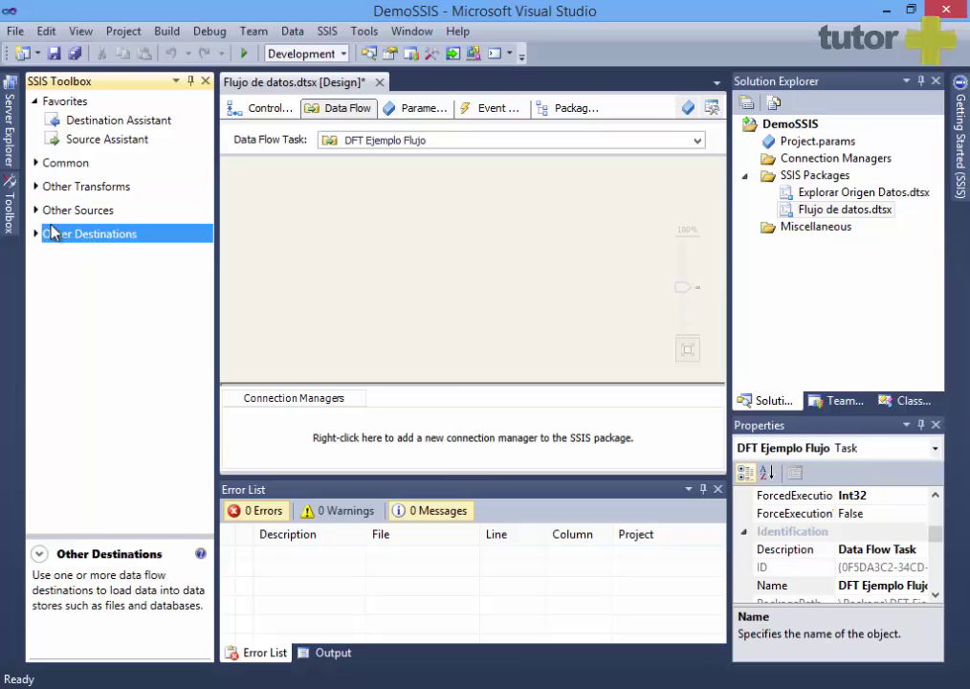
Step: Examine the components offered under Other Sources, Other Transforms, Common and Other Destinations
left_click(35, 210)
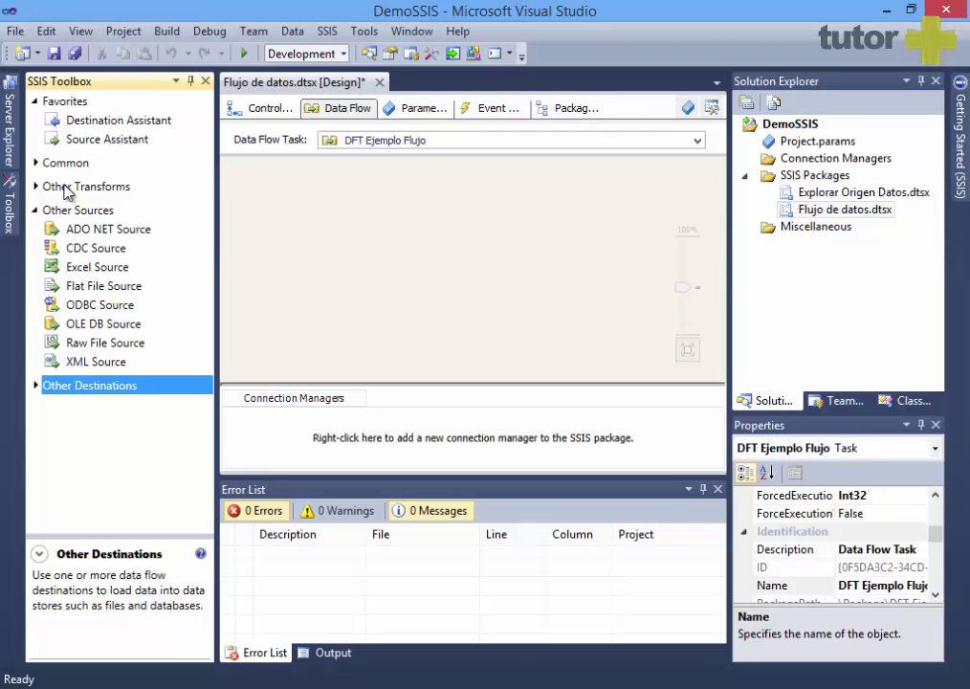
left_click(35, 211)
left_click(35, 186)
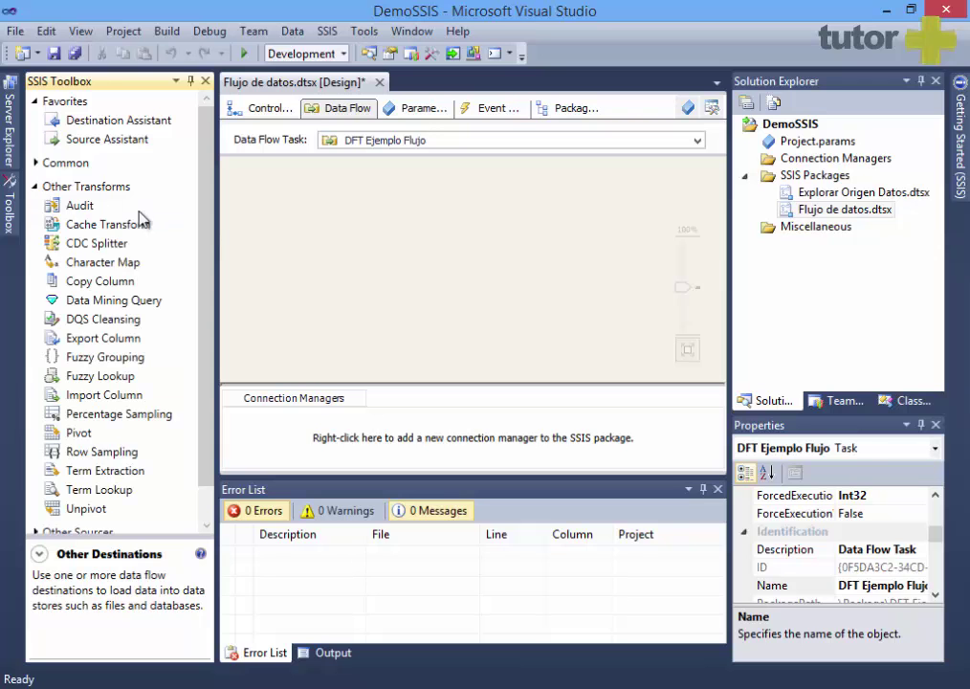
scroll(202, 283, "down", 1)
scroll(203, 279, "up", 1)
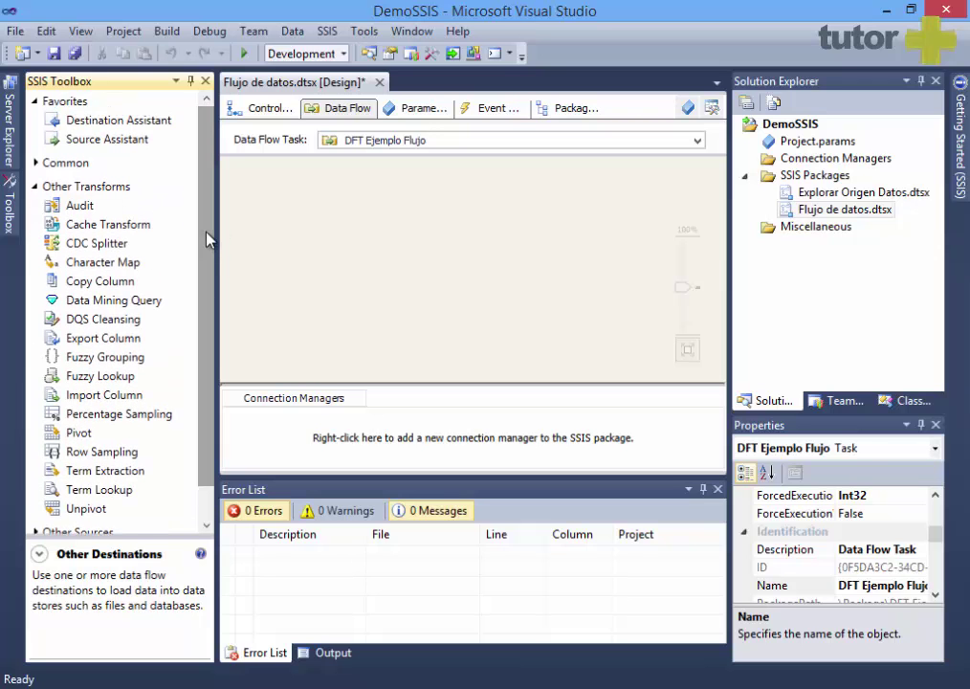
left_click(36, 163)
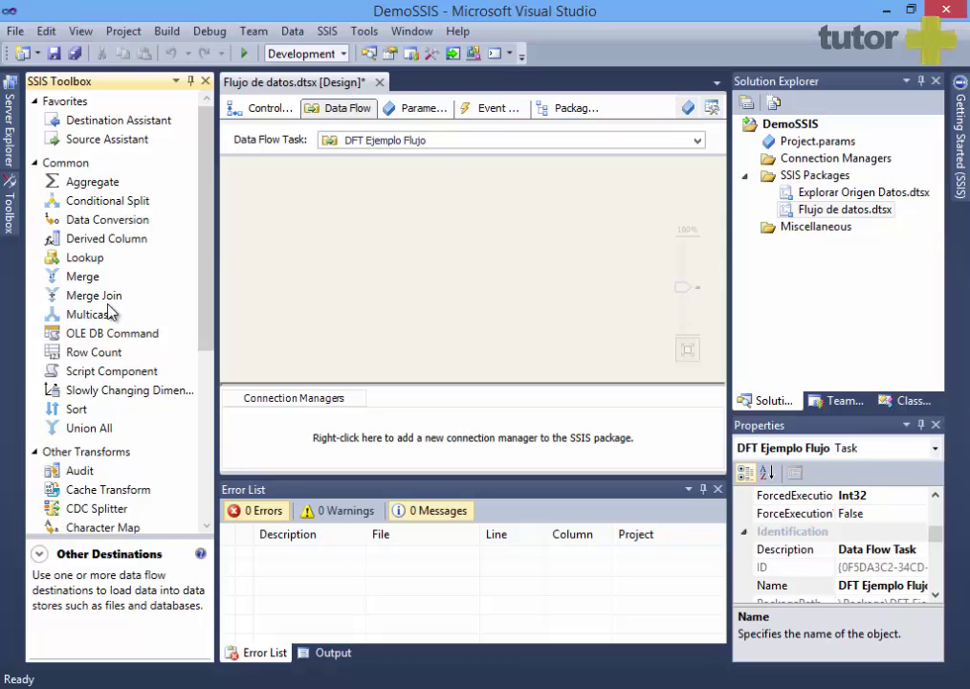
left_click(35, 163)
left_click(36, 186)
left_click(35, 234)
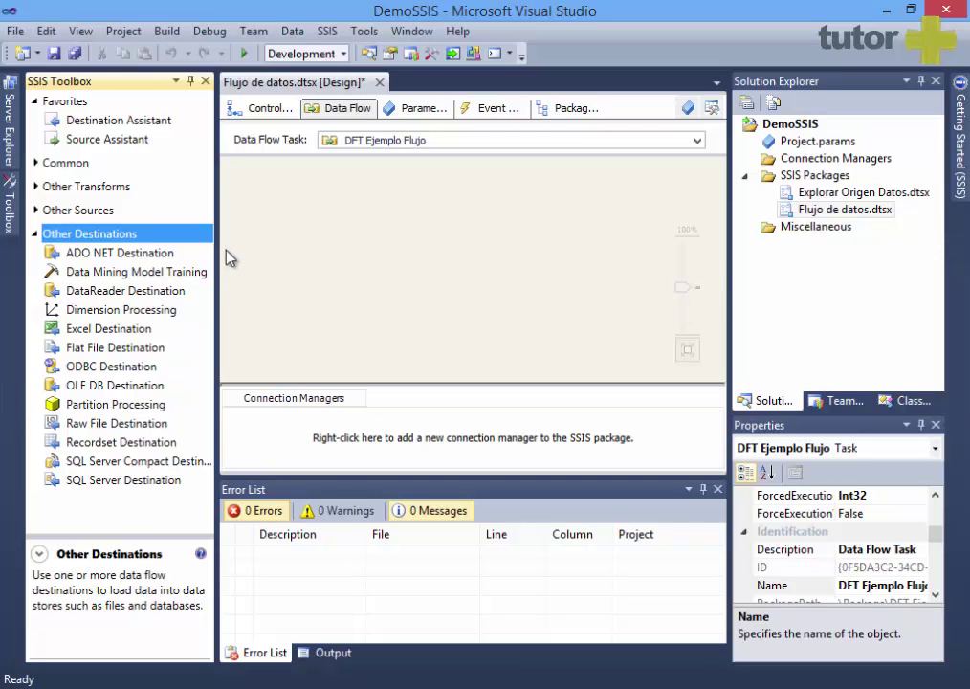
Step: Add an OLE DB Source component from Other Sources to the data flow
left_click(35, 233)
left_click(35, 209)
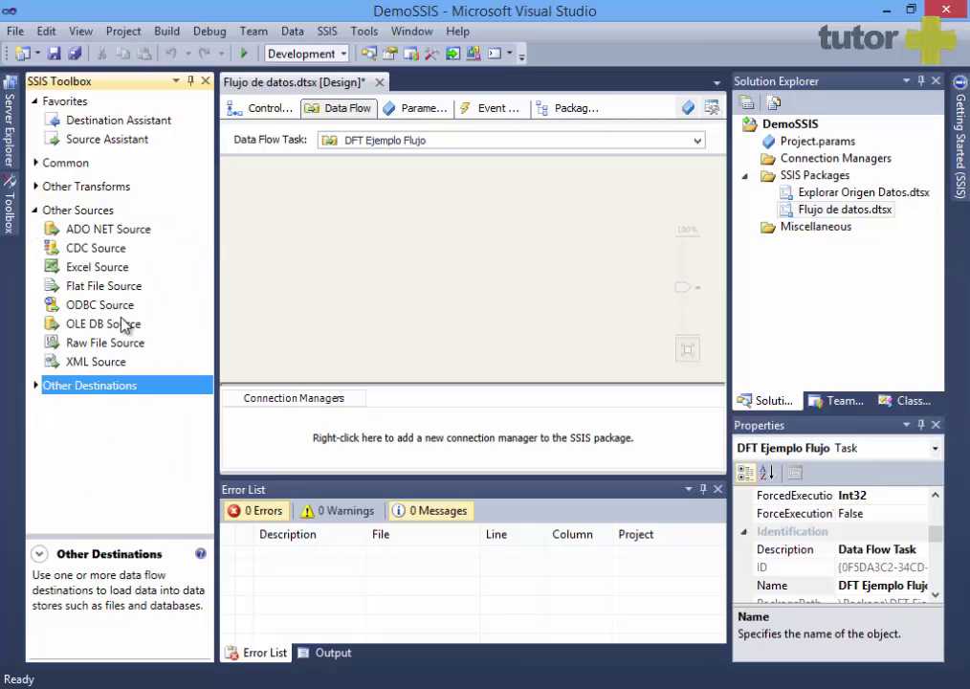
mouse_move(134, 325)
left_mouse_down()
mouse_move(352, 220)
mouse_move(351, 211)
left_mouse_up()
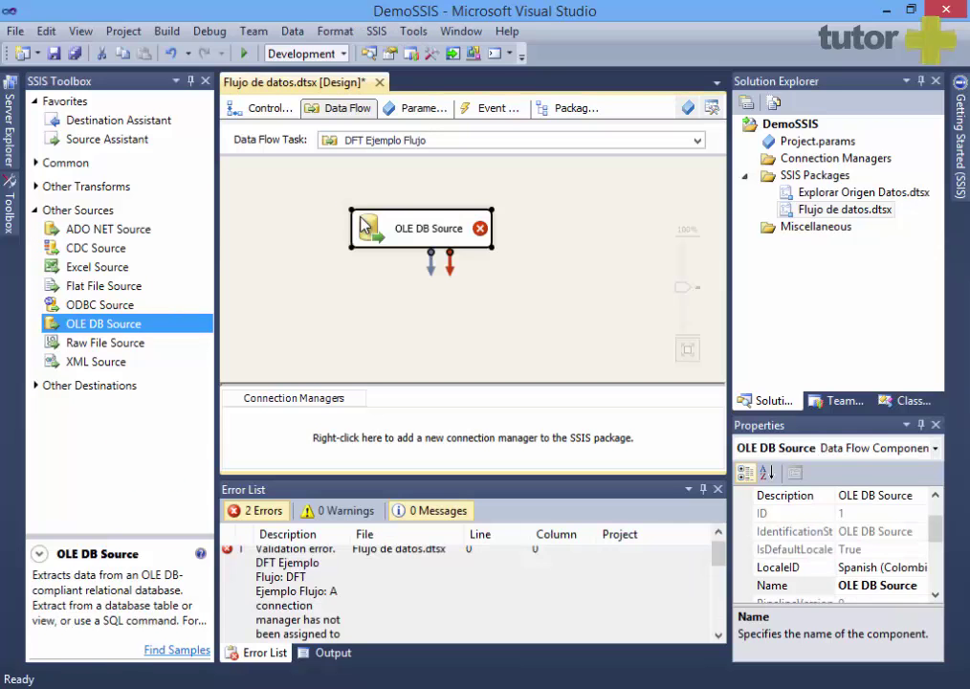
Step: Configure the OLE DB Source with a connection manager for .\sql2014.AdventureWorksDW2014 and the table [dbo].[DimCustomer]
double_click(361, 223)
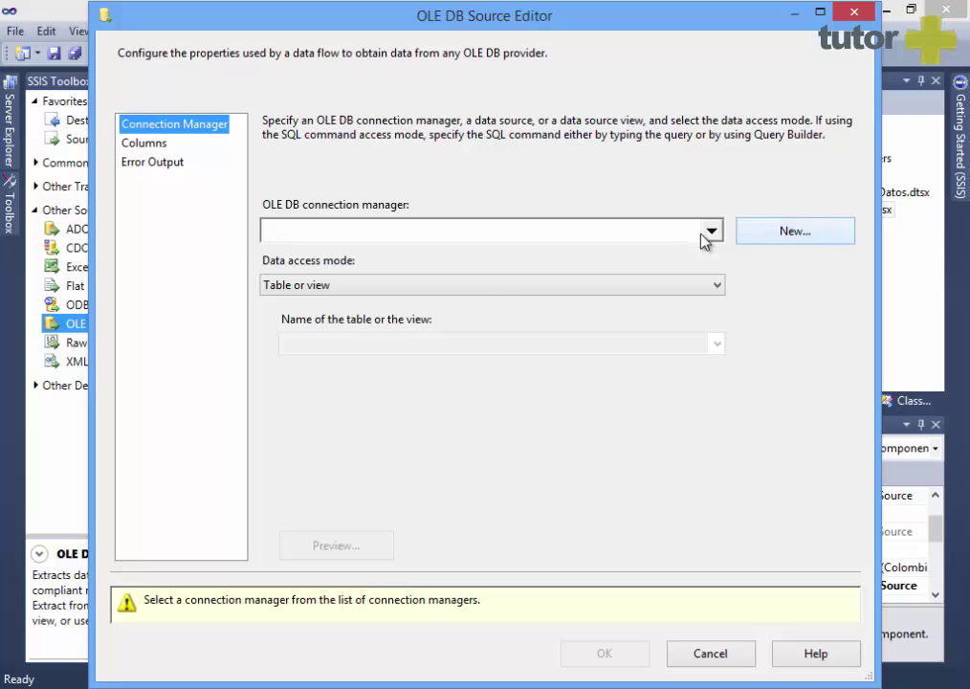
left_click(752, 239)
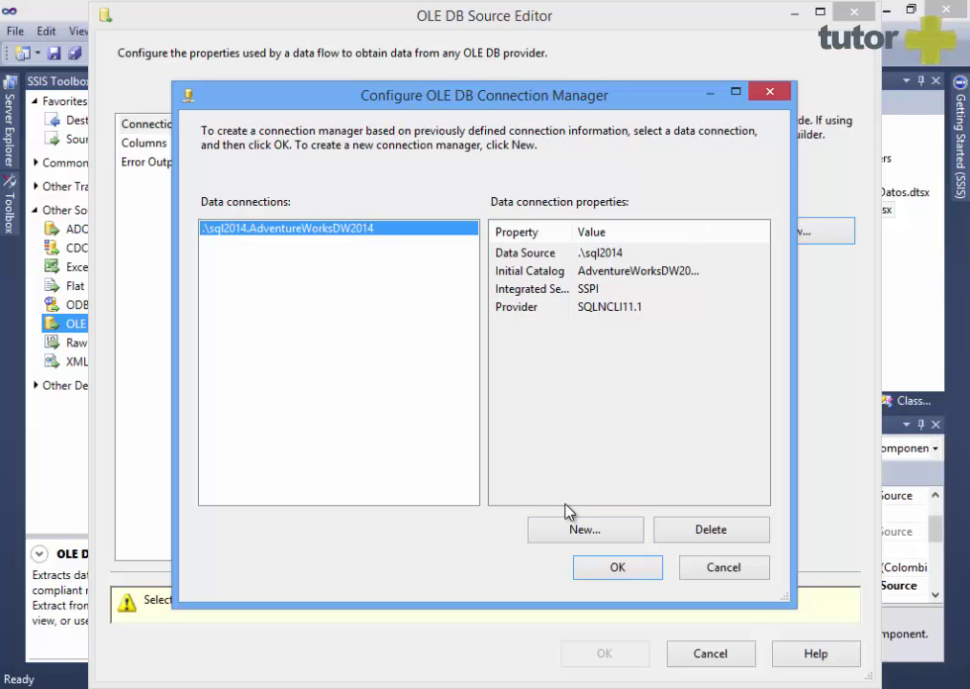
left_click(603, 575)
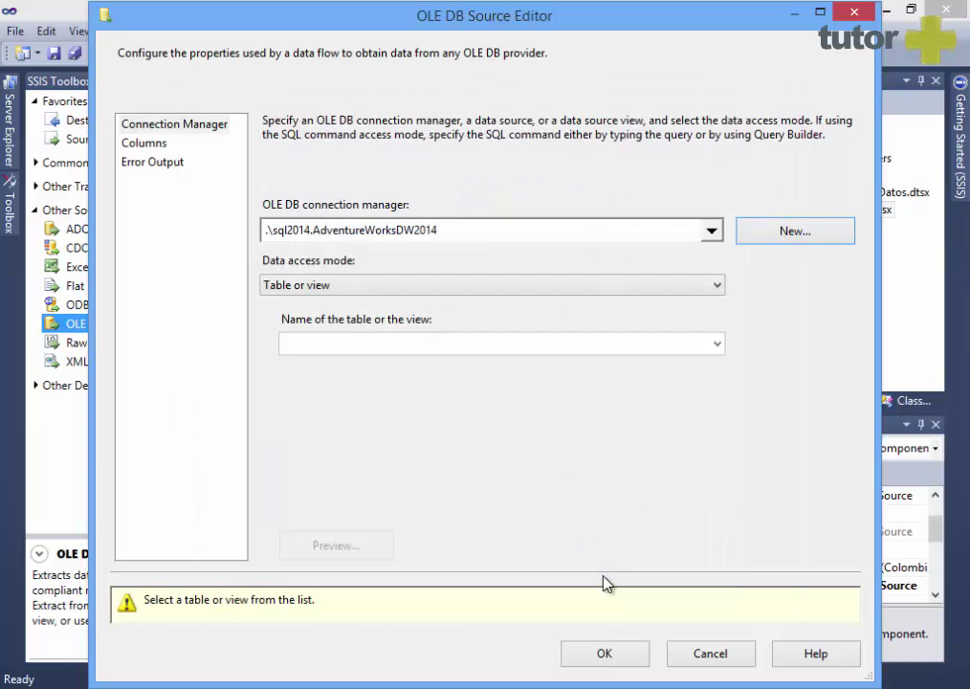
left_click(552, 351)
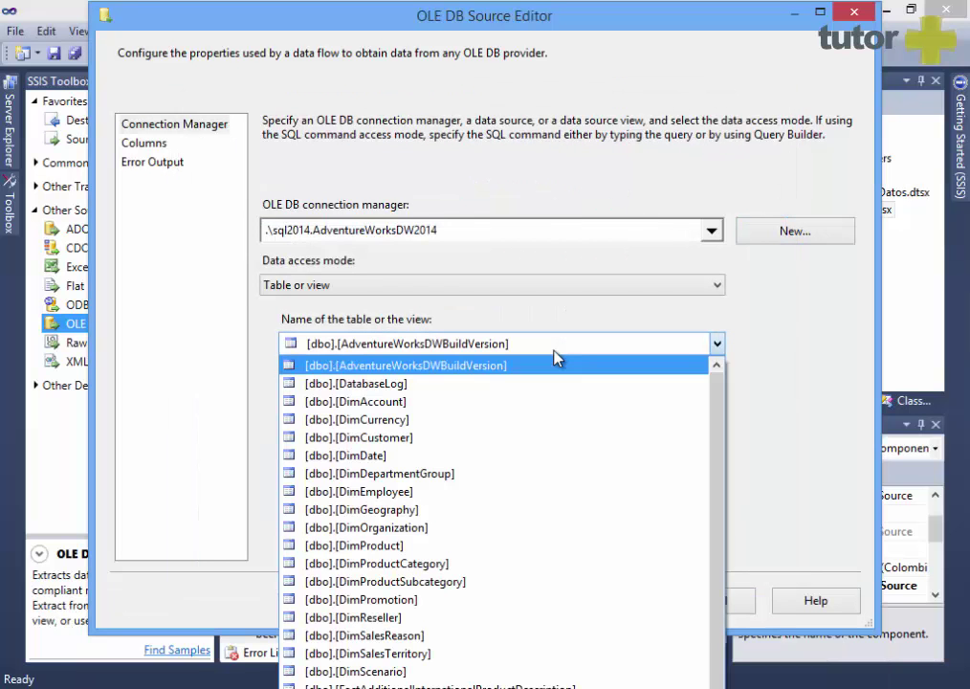
left_click(503, 438)
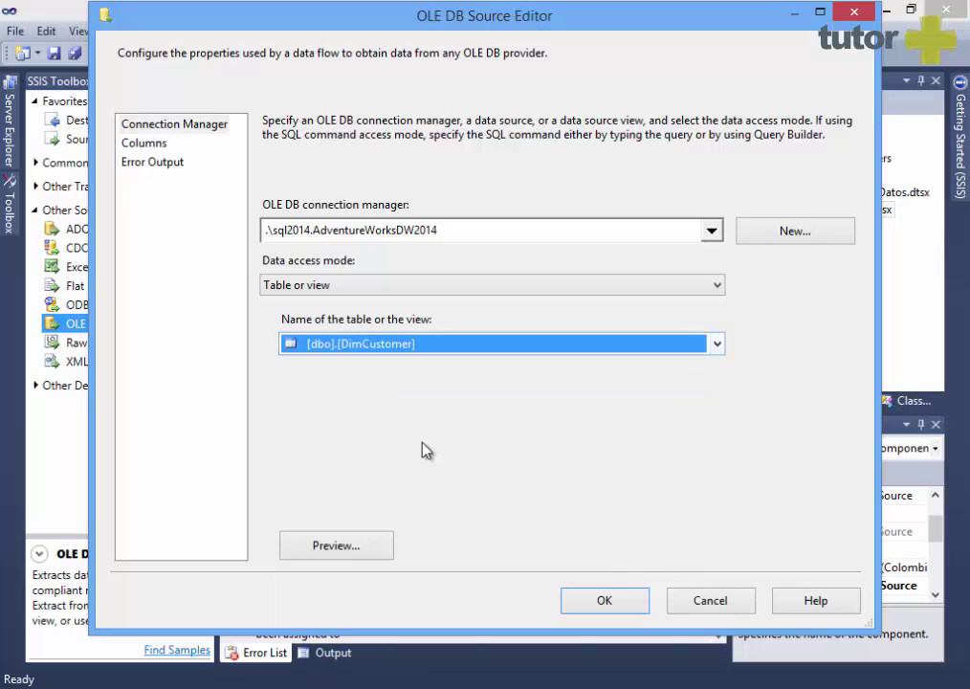
Step: Preview the DimCustomer data and examine the first, middle and last name columns
left_click(358, 548)
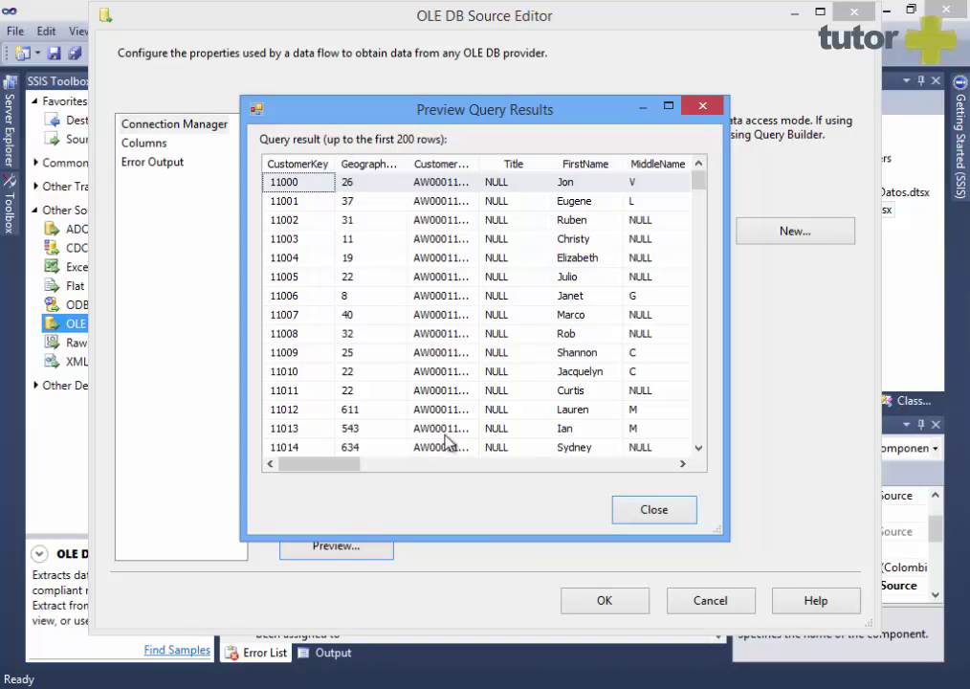
left_click_drag(350, 466, 366, 472)
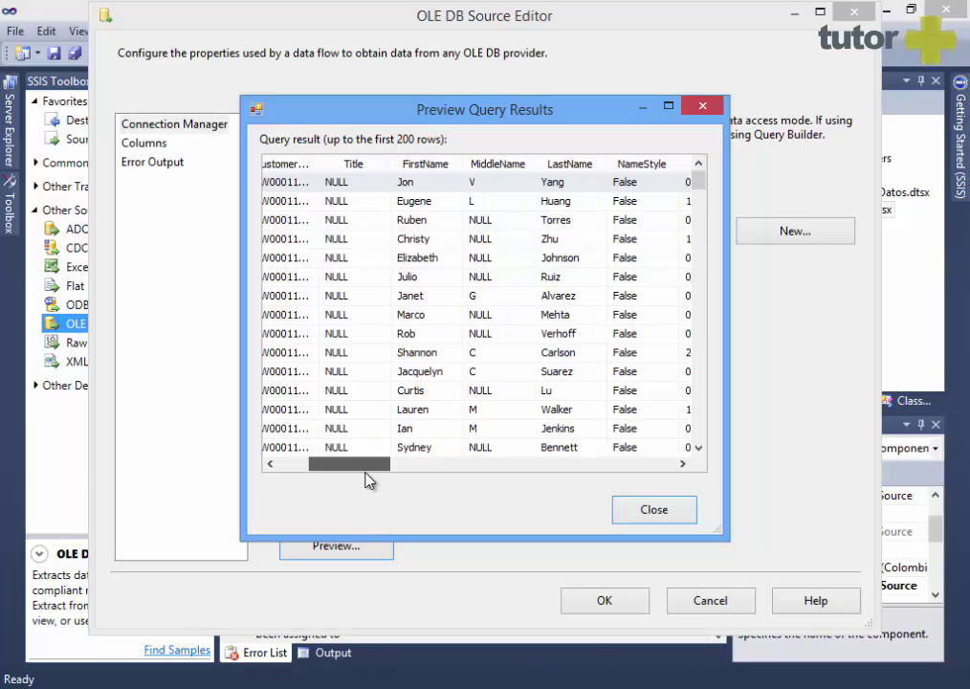
left_click(427, 241)
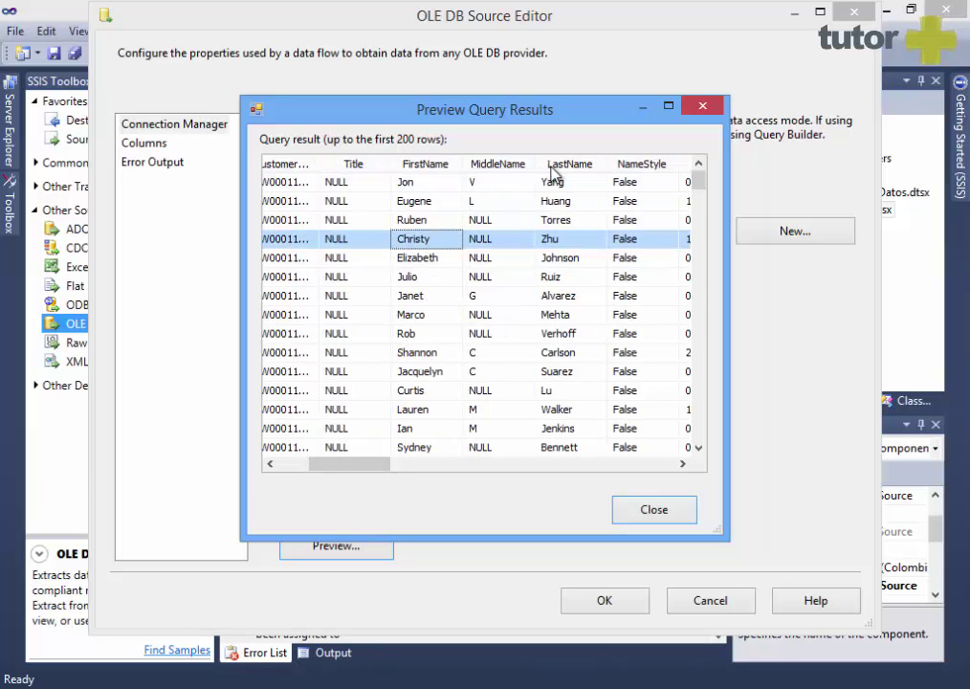
left_click(565, 201)
left_click(566, 294)
left_click(458, 182)
left_click(470, 202)
left_click(557, 183)
left_click(675, 511)
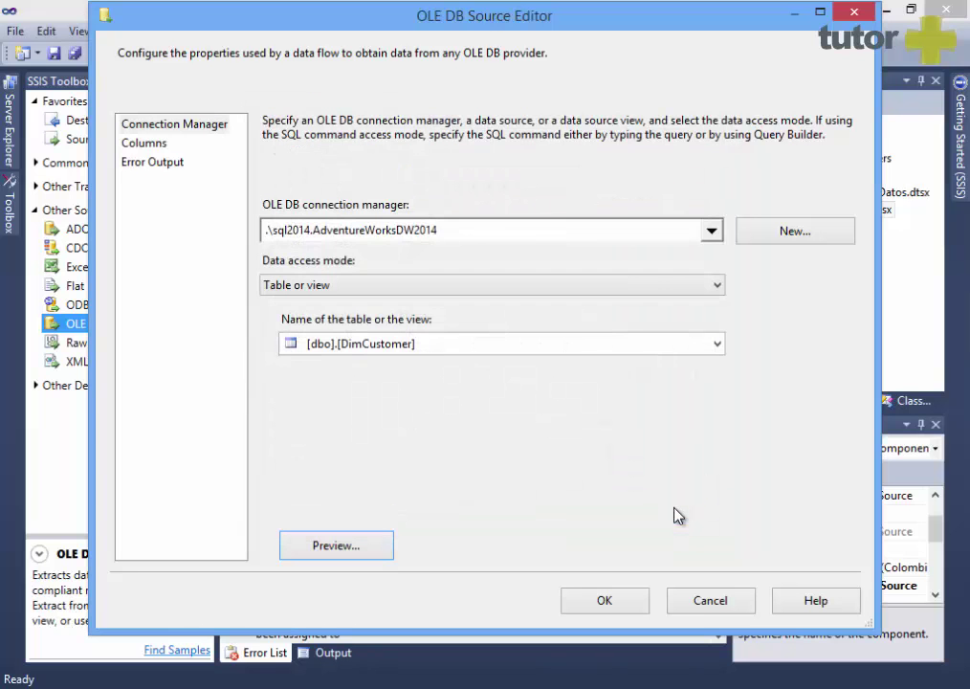
Step: Limit the OLE DB Source's output columns to FirstName and LastName and apply the settings
left_click(170, 147)
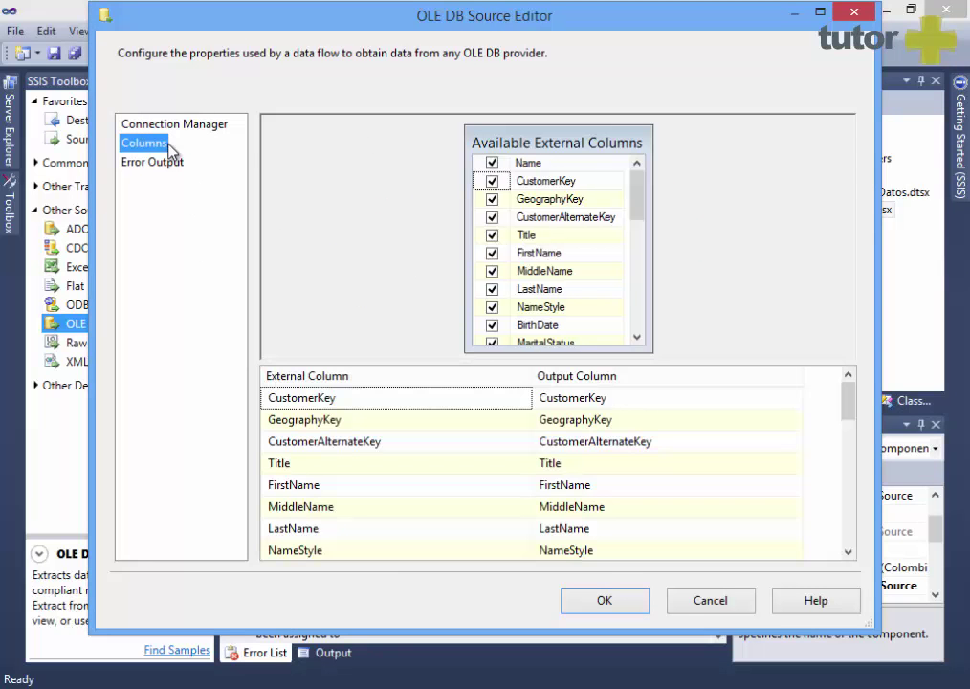
mouse_move(636, 198)
left_mouse_down()
mouse_move(638, 292)
mouse_move(638, 191)
left_mouse_up()
left_click(492, 164)
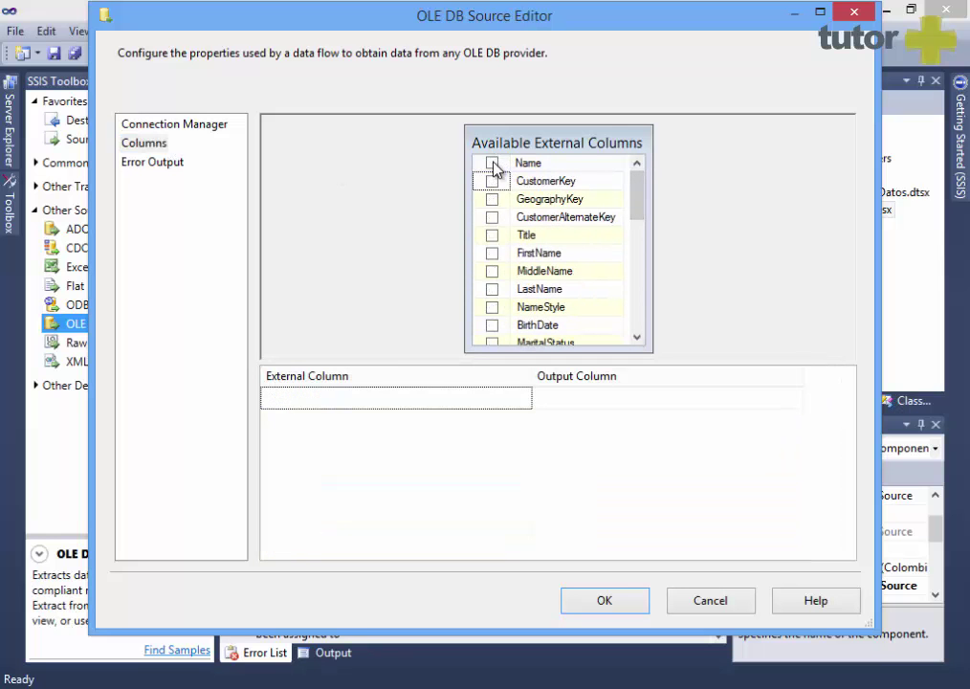
left_click(492, 254)
left_click(492, 292)
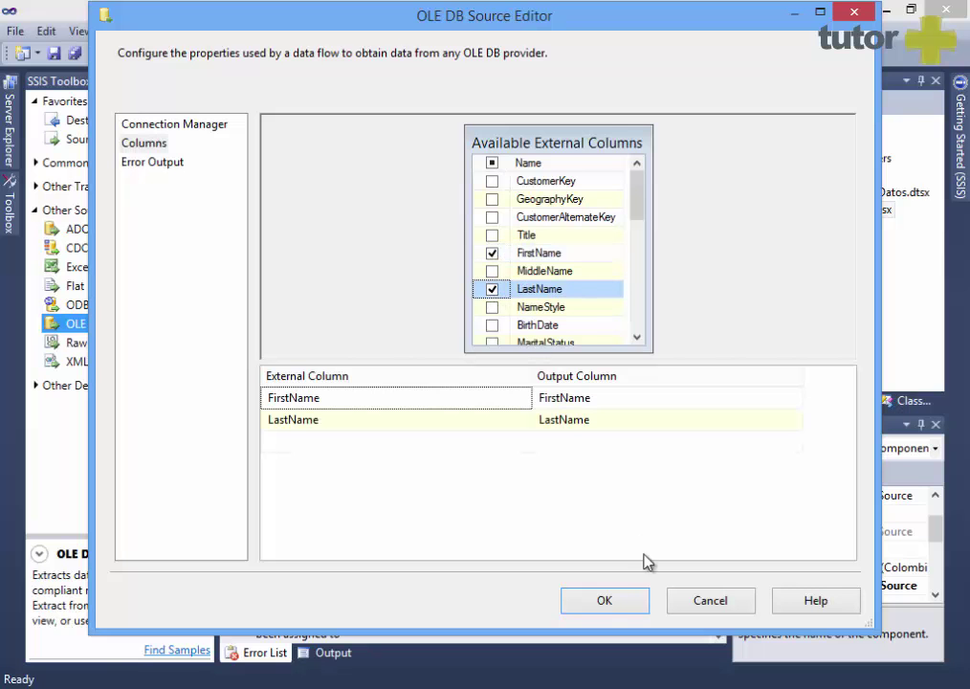
left_click(612, 605)
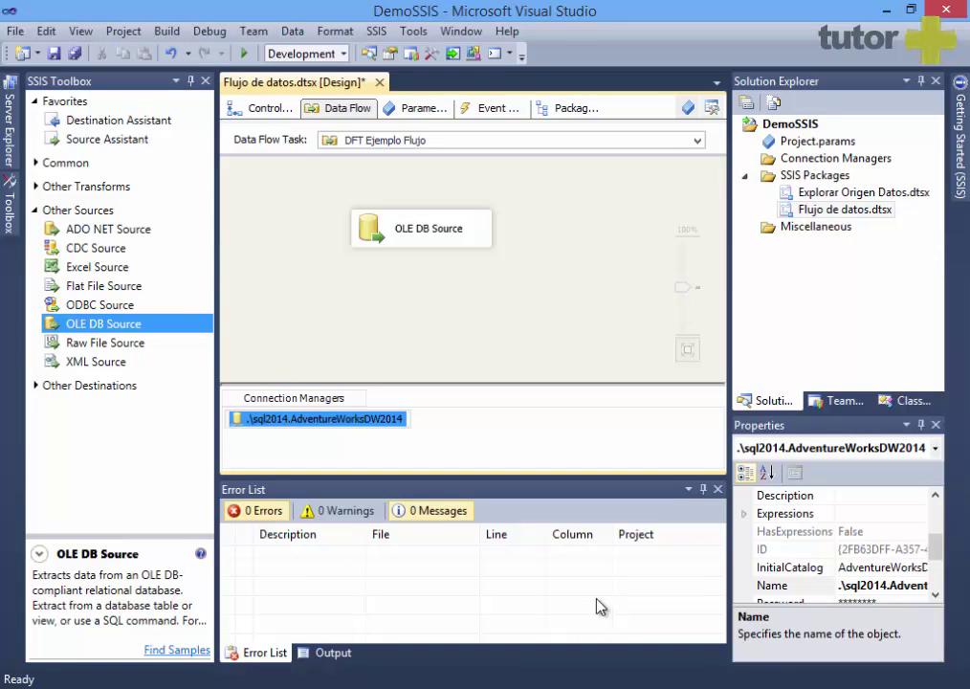
Step: Move the OLE DB Source up and add a Sort transformation from Common below it
left_click_drag(342, 250, 373, 209)
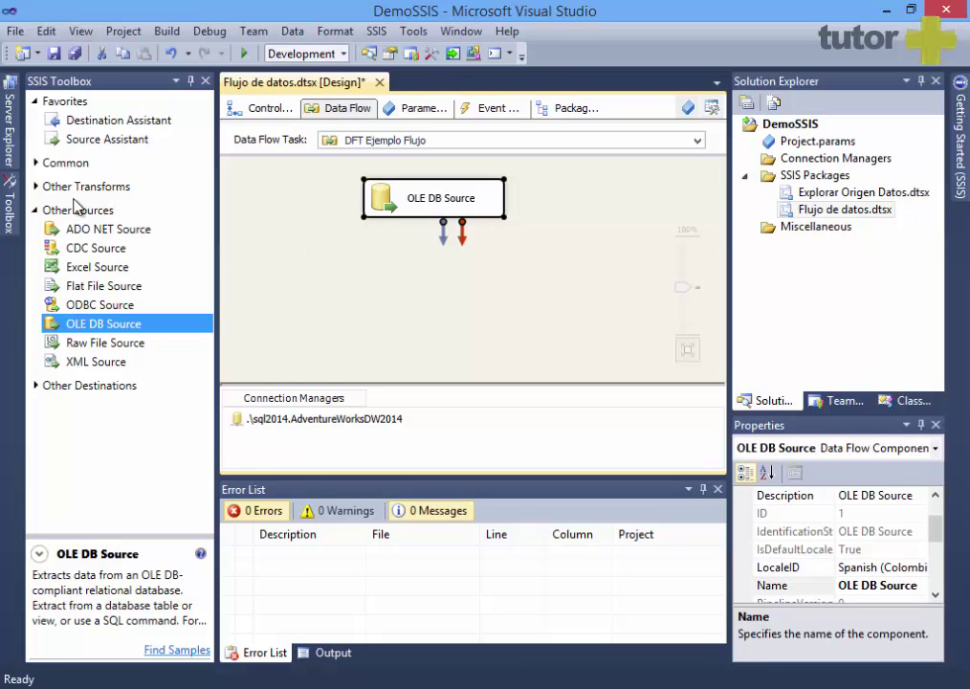
left_click(37, 187)
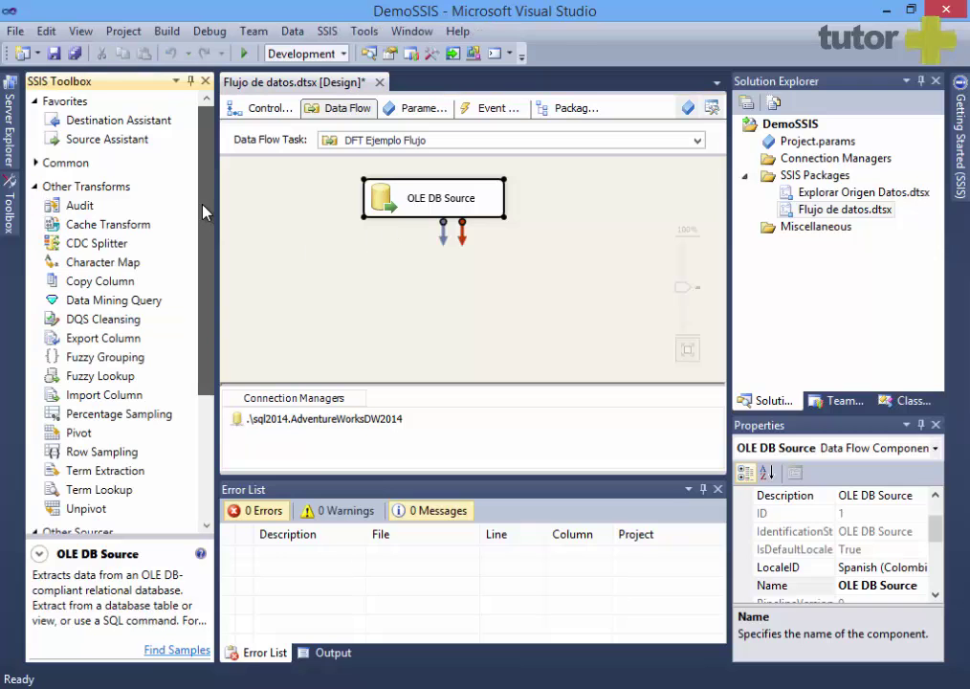
scroll(204, 211, "down", 2)
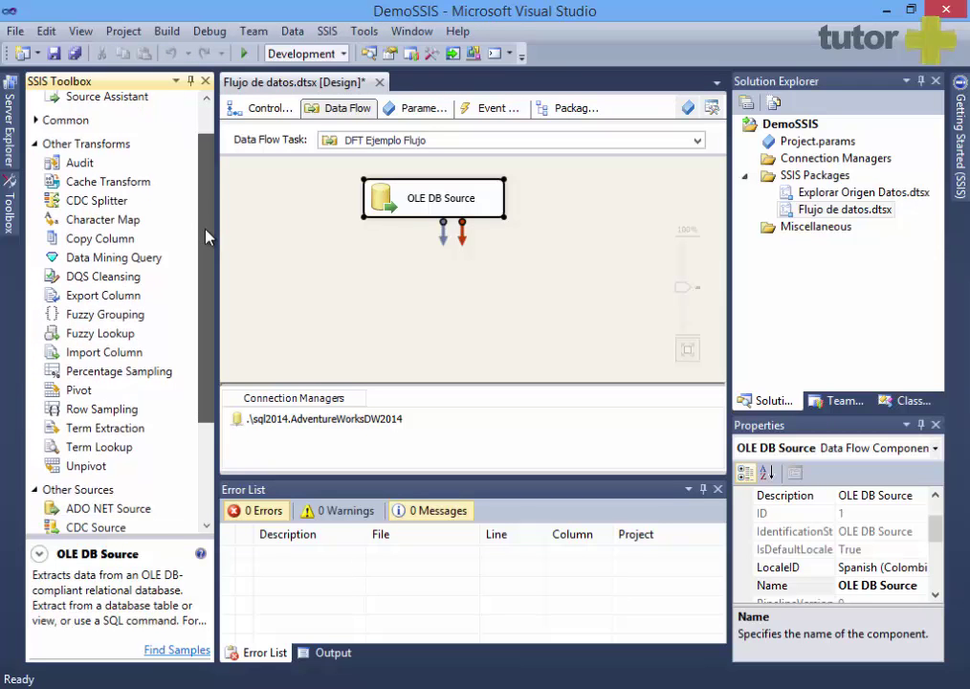
scroll(206, 287, "down", 4)
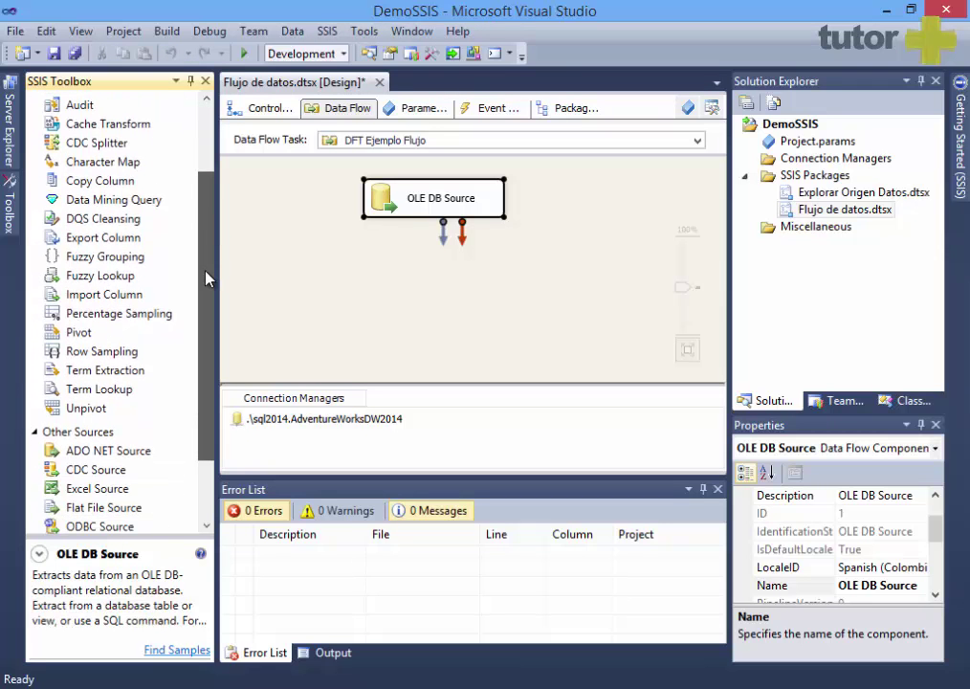
scroll(215, 249, "up", 6)
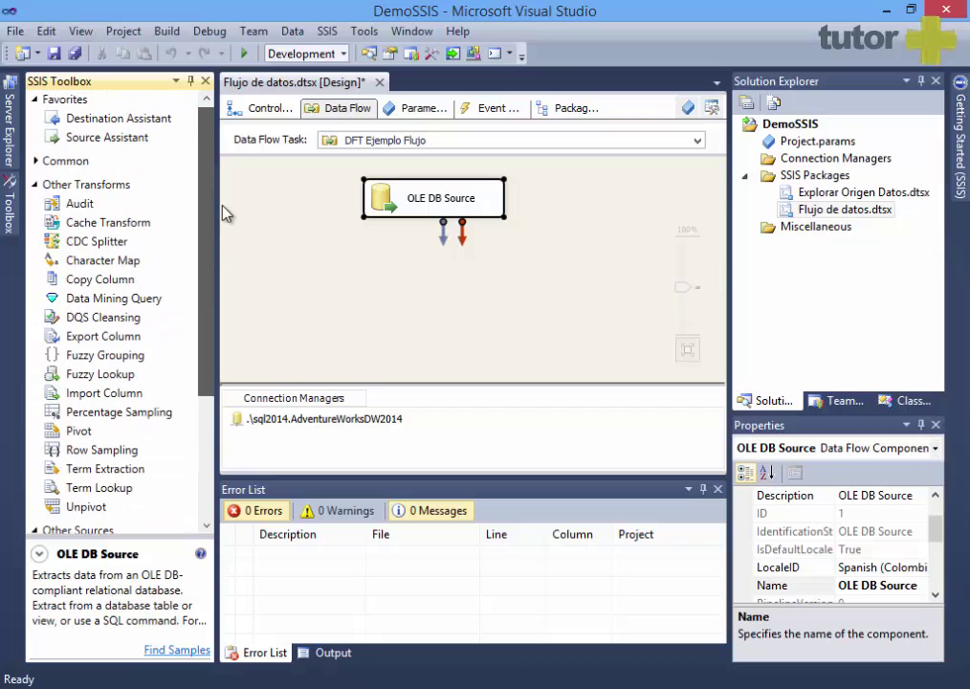
left_click(36, 161)
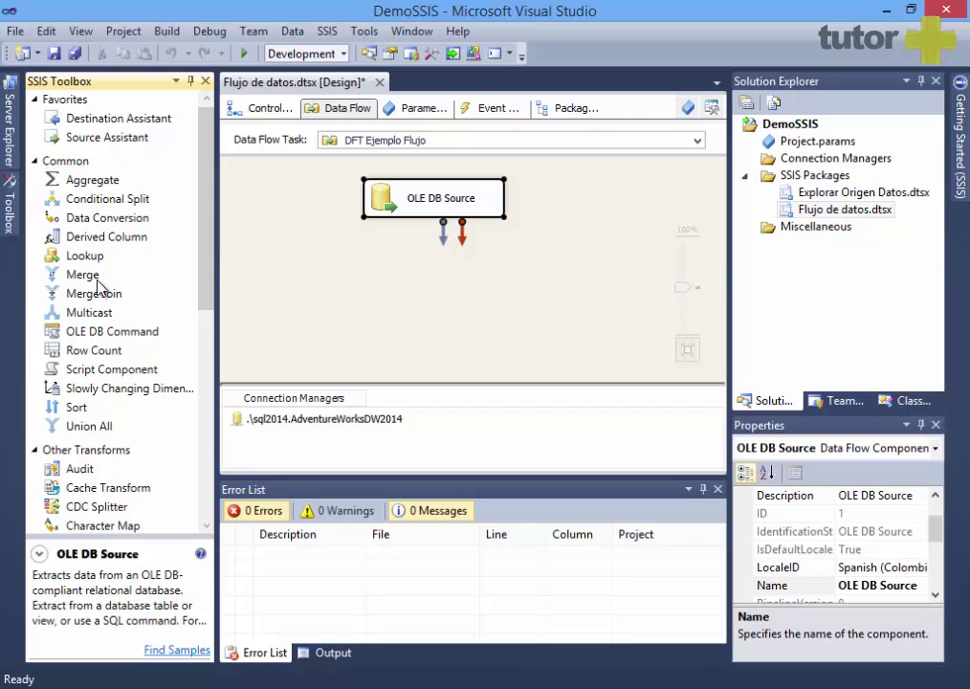
left_click_drag(86, 414, 331, 271)
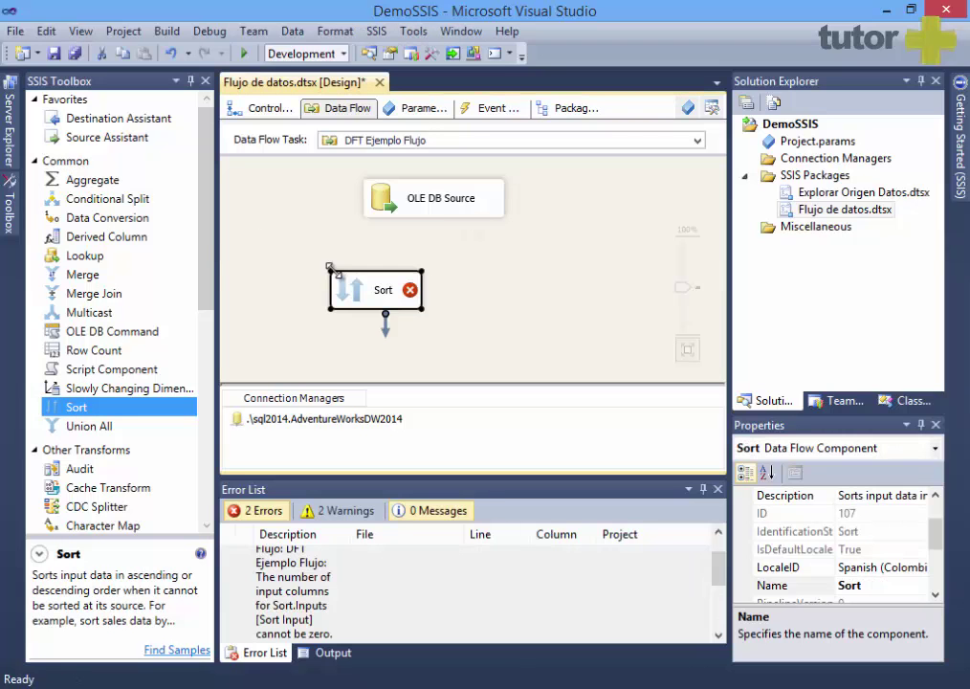
Step: Connect the OLE DB Source output to the Sort transformation and position Sort beneath the source
left_click(477, 218)
left_click_drag(442, 229, 450, 287)
left_click(360, 298)
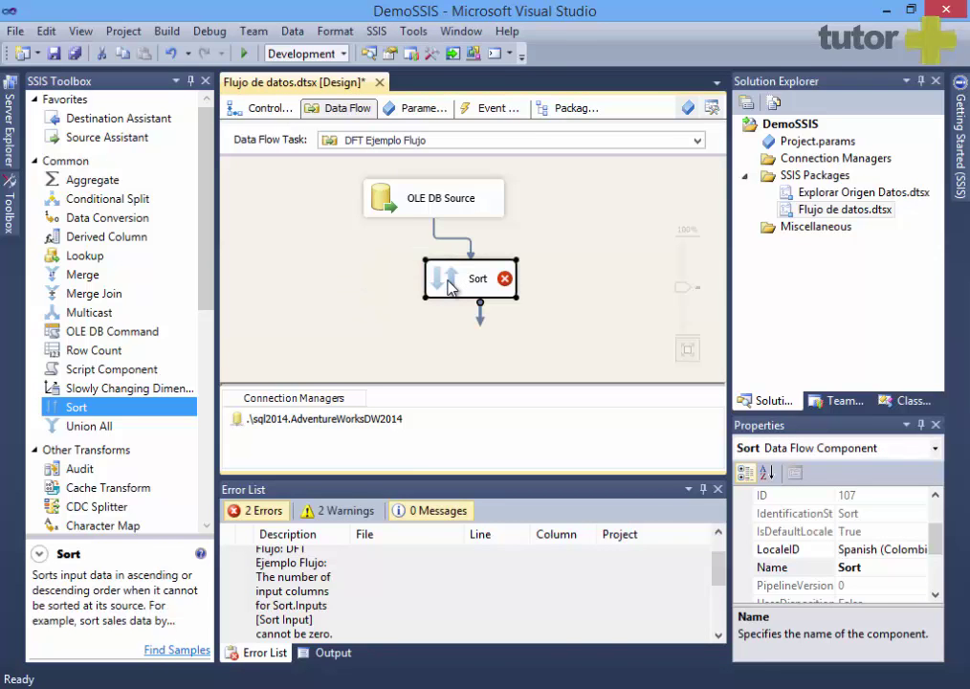
left_click(461, 211)
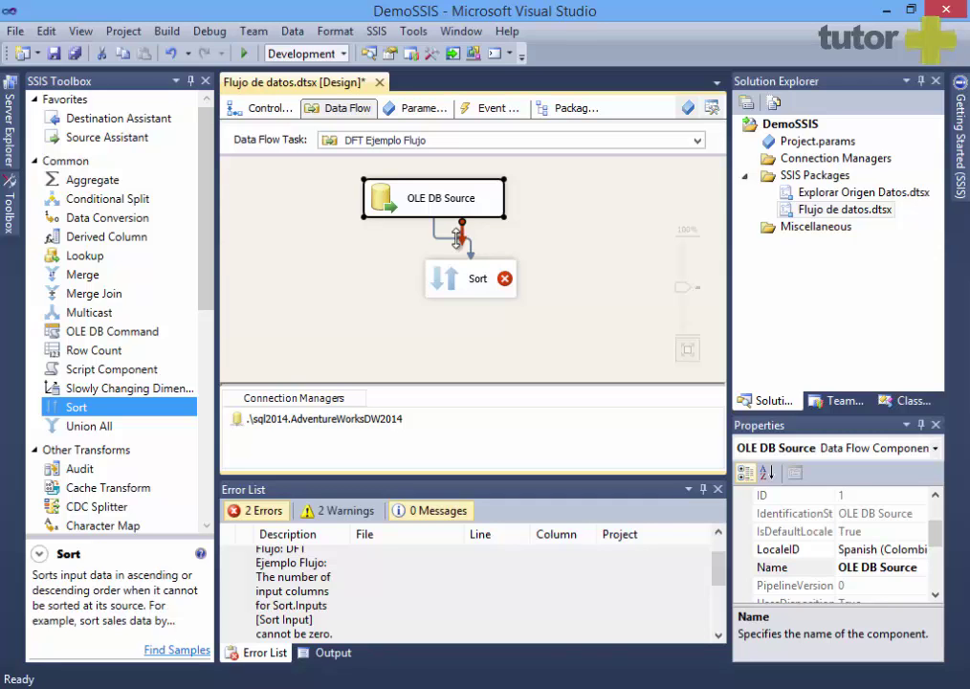
left_click_drag(458, 239, 398, 289)
Step: Configure the Sort transformation to order the rows by LastName ascending
double_click(397, 289)
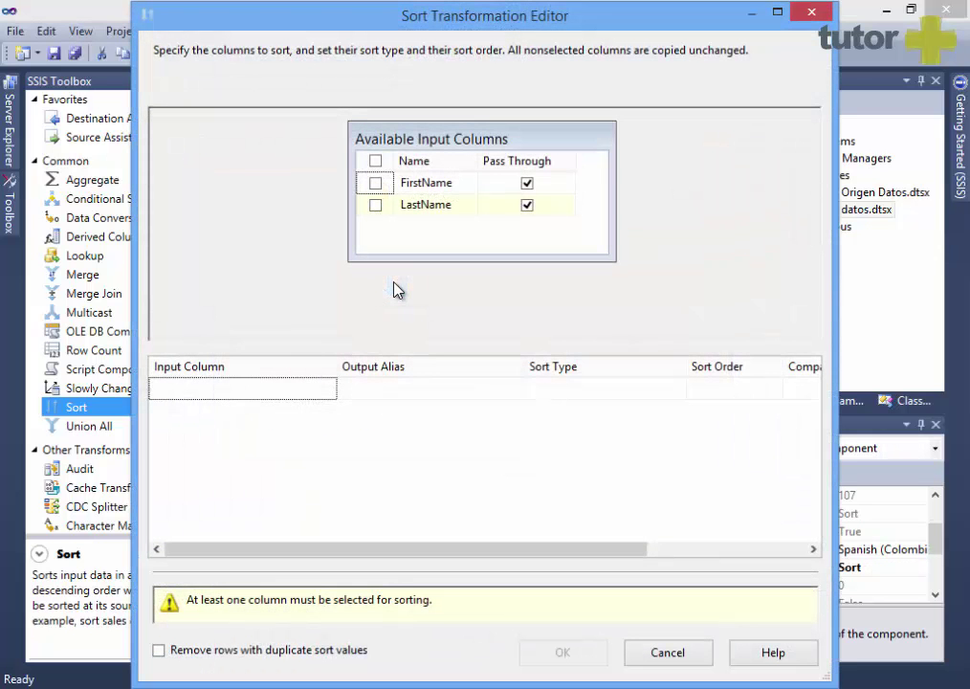
left_click(375, 205)
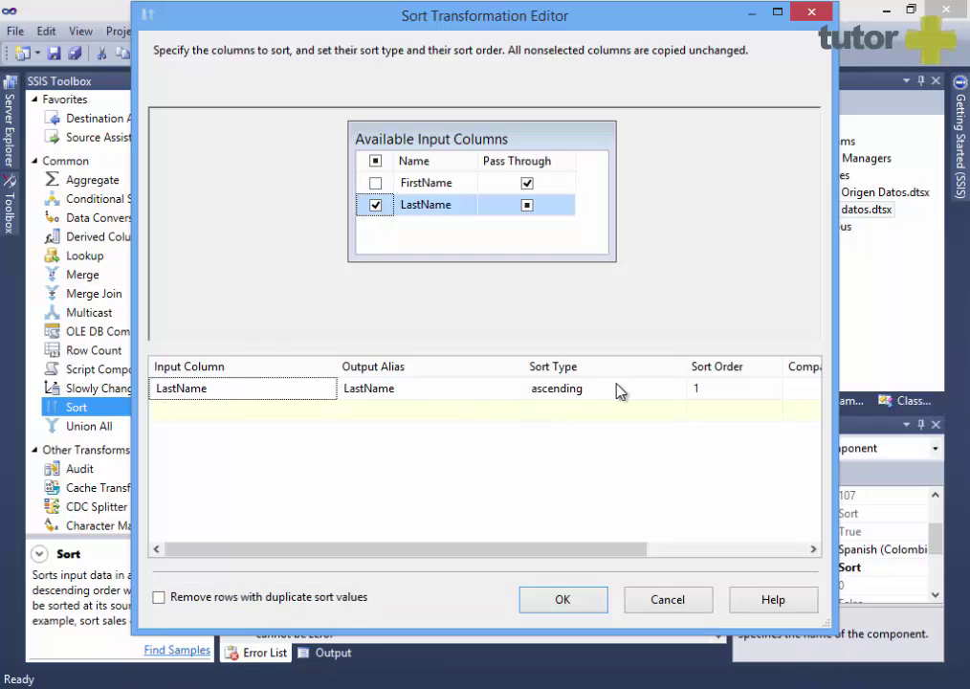
left_click(552, 607)
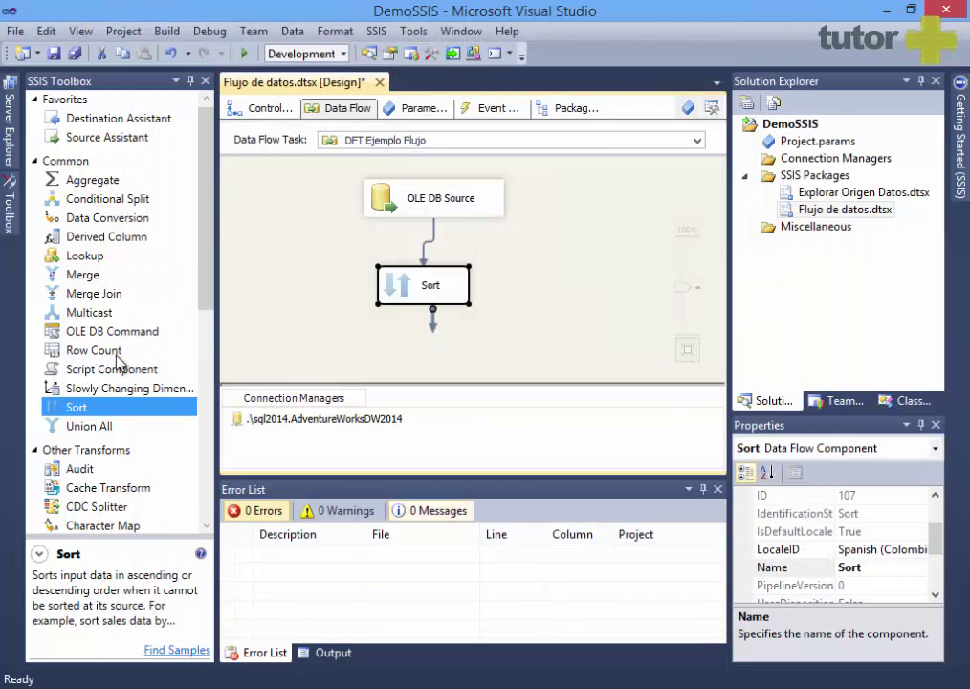
Step: Add a Derived Column transformation from Common below the Sort
left_click(202, 208)
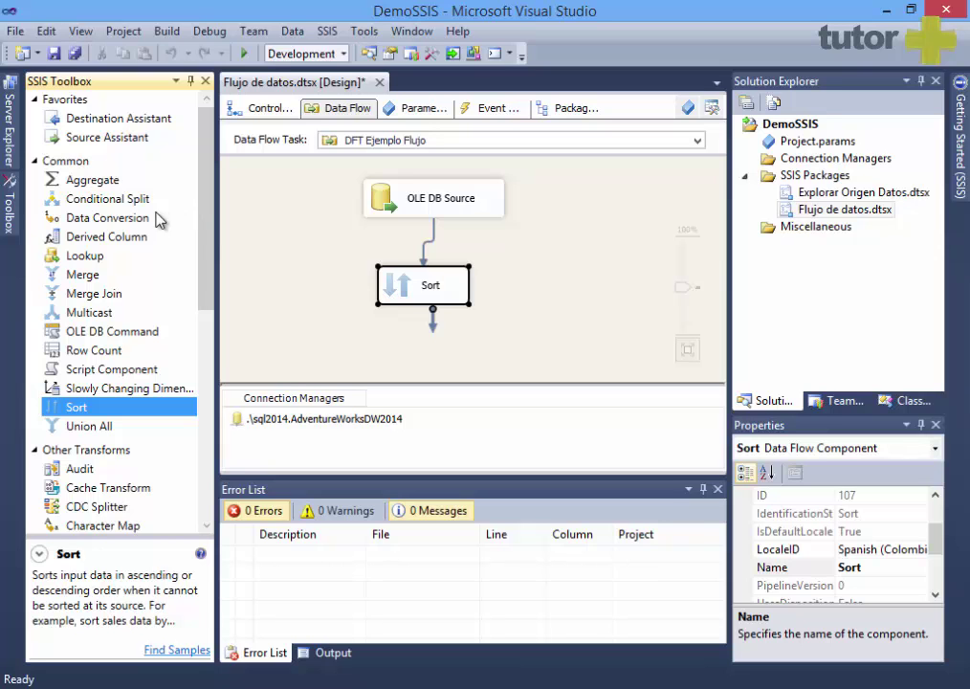
left_click(131, 239)
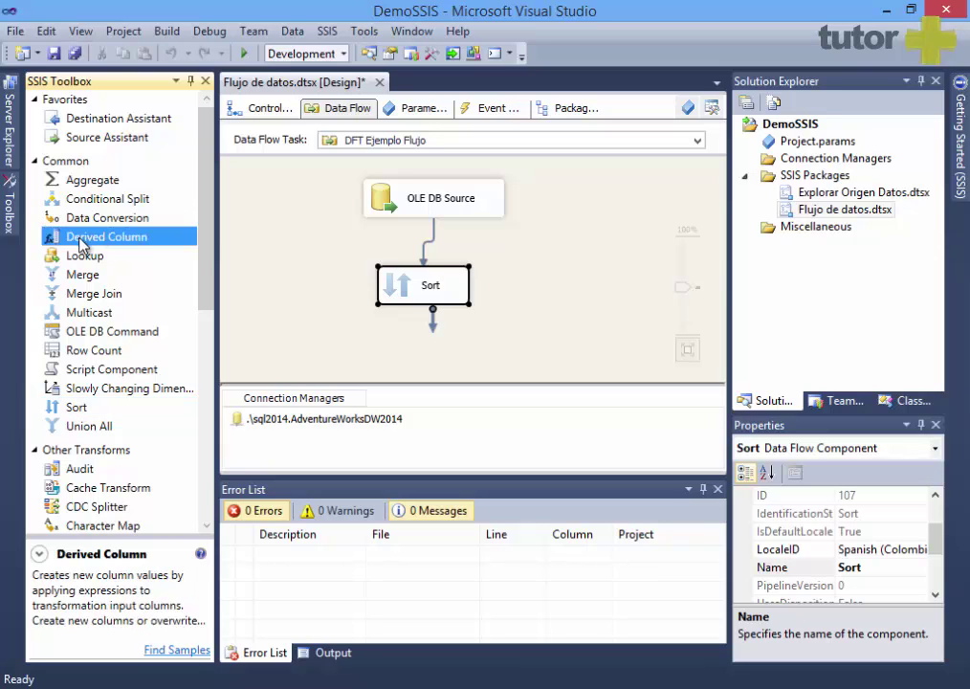
left_click_drag(80, 245, 381, 335)
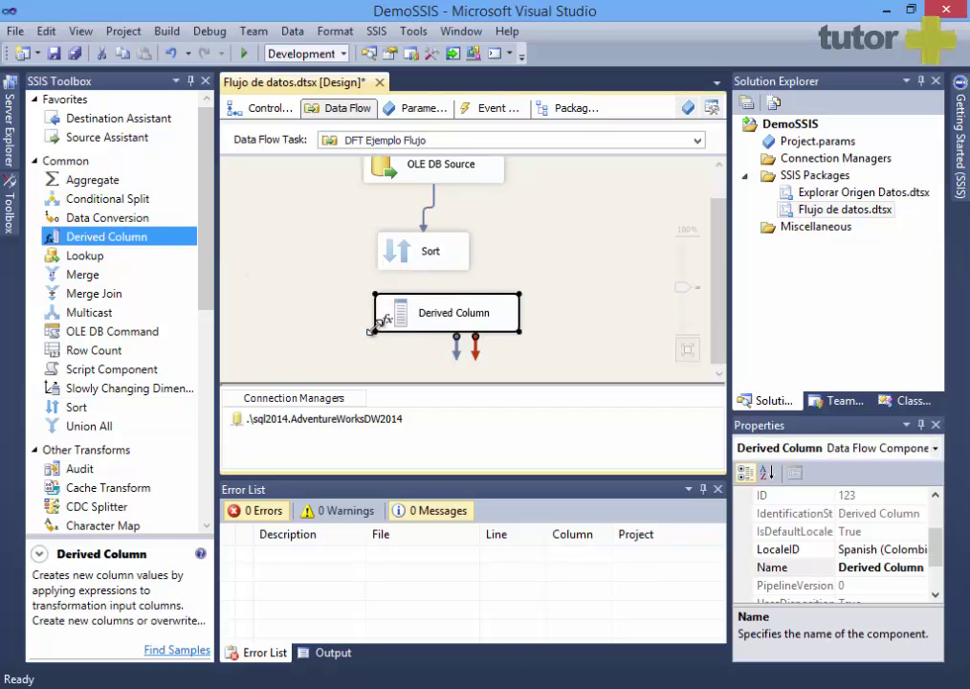
Step: Connect the Sort output to the Derived Column and align the components vertically under the source
left_click(415, 266)
left_click_drag(429, 296, 433, 311)
left_click(431, 248)
left_click_drag(431, 249, 447, 224)
left_click(427, 300)
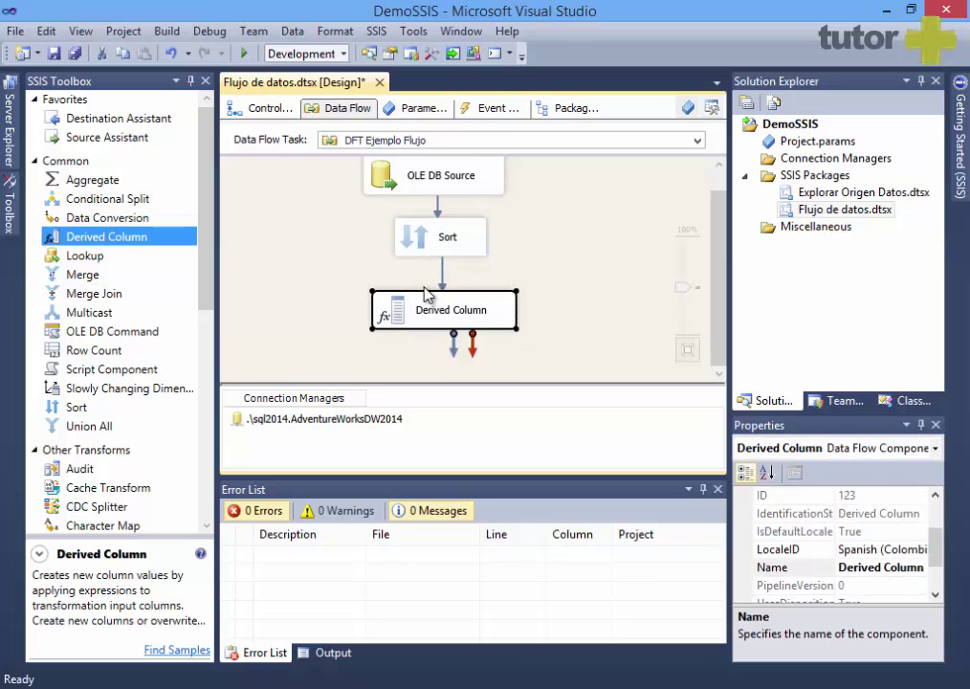
Step: Create a new column in the Derived Column transformation with the expression [FirstName]+" " + [LastName]
double_click(421, 315)
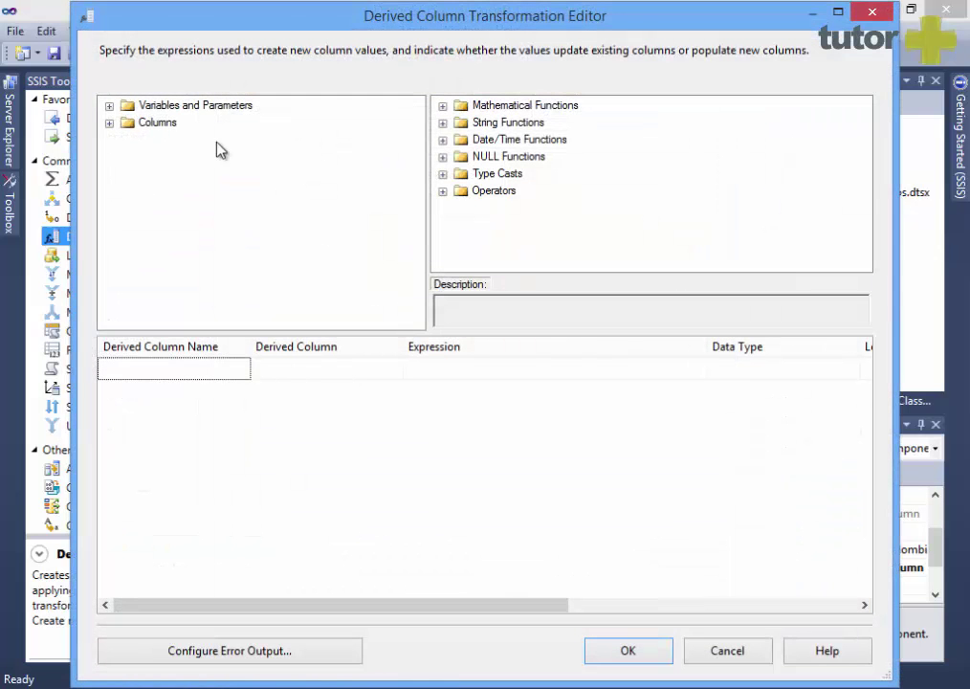
left_click(110, 122)
left_click_drag(177, 143, 559, 366)
left_click(559, 367)
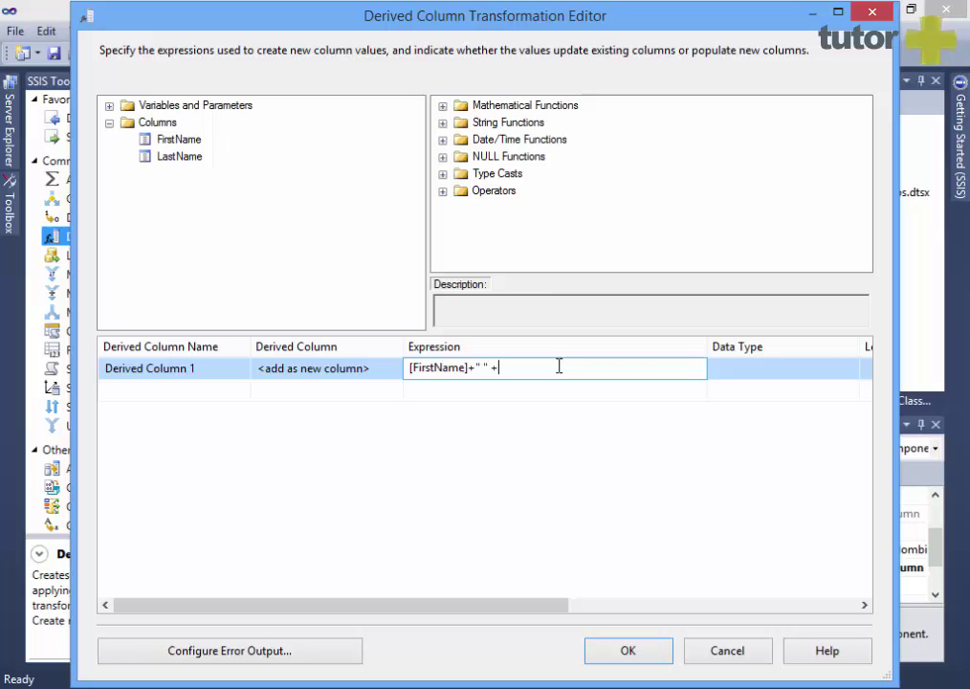
left_click_drag(173, 158, 538, 367)
left_click(565, 392)
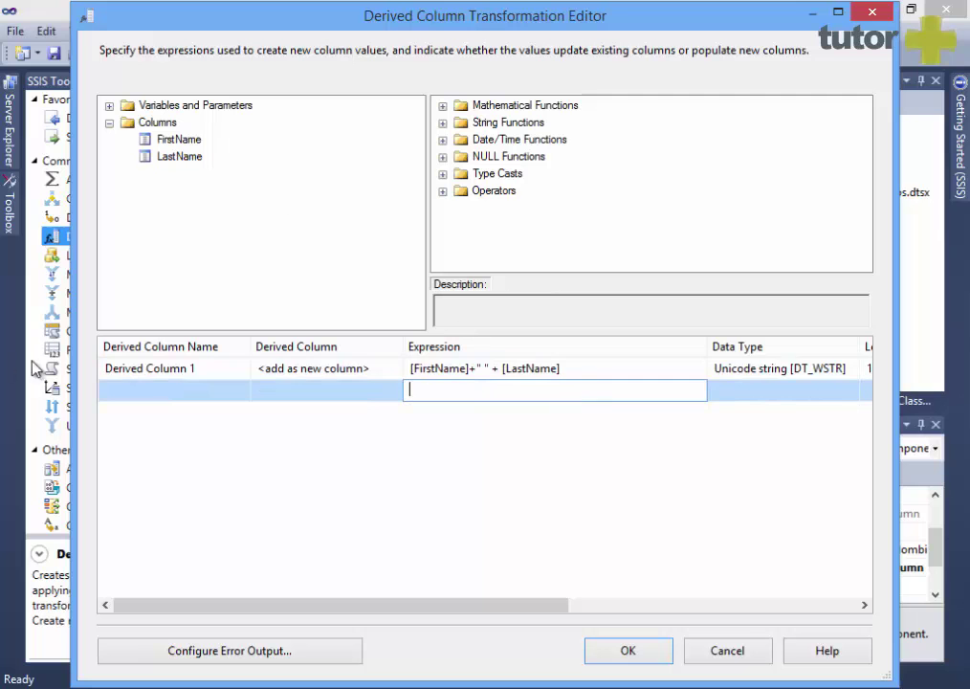
Step: Name the new derived column NombreCompleto and apply the transformation settings
left_click(164, 369)
left_click_drag(206, 368, 48, 351)
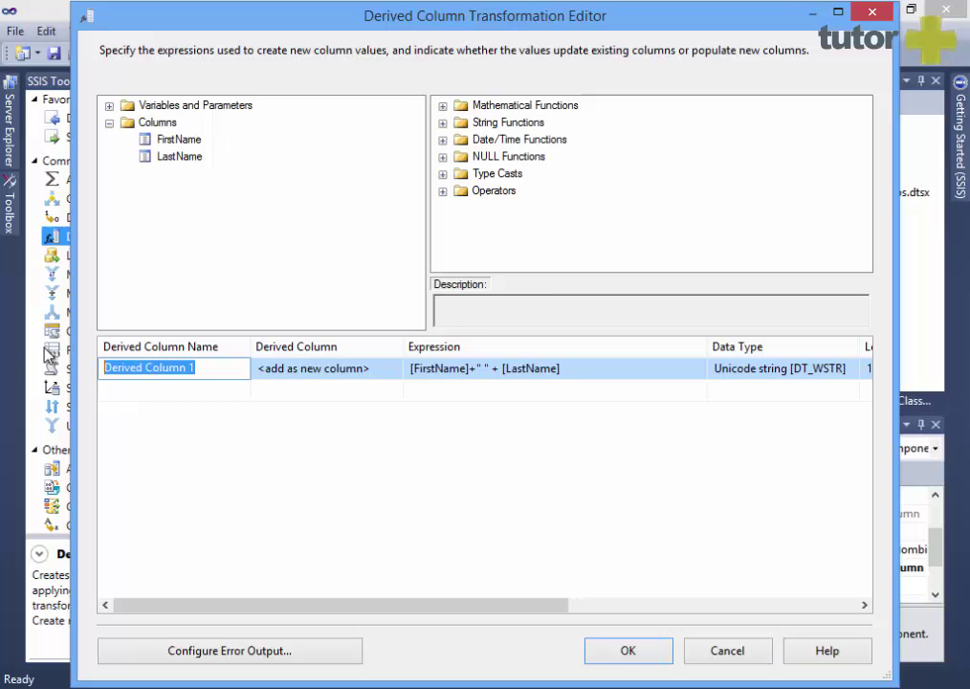
type("Nombr")
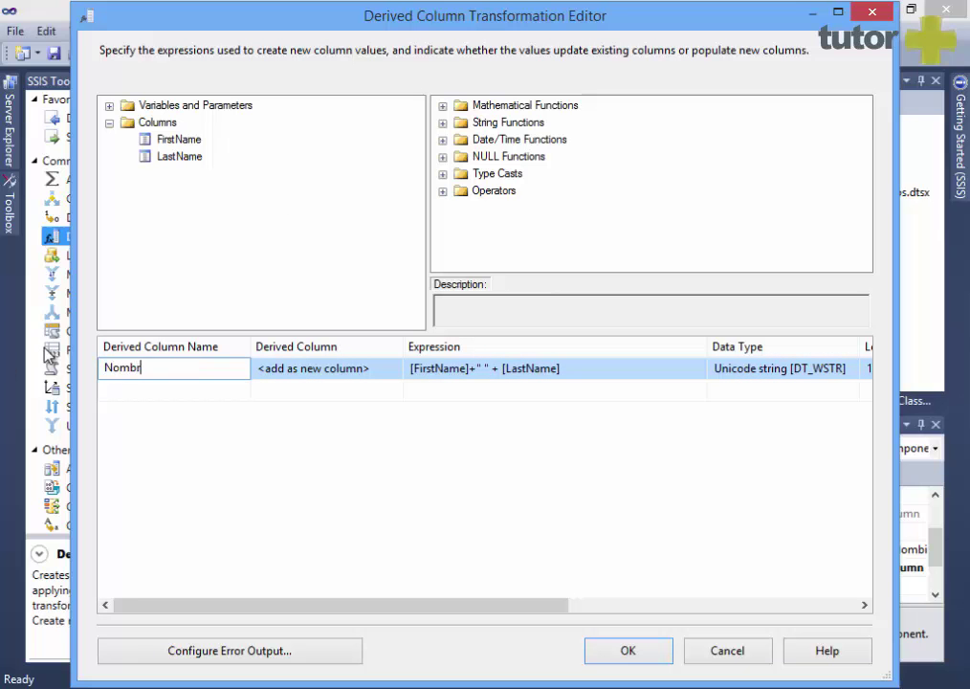
type("eCompleto")
left_click(629, 659)
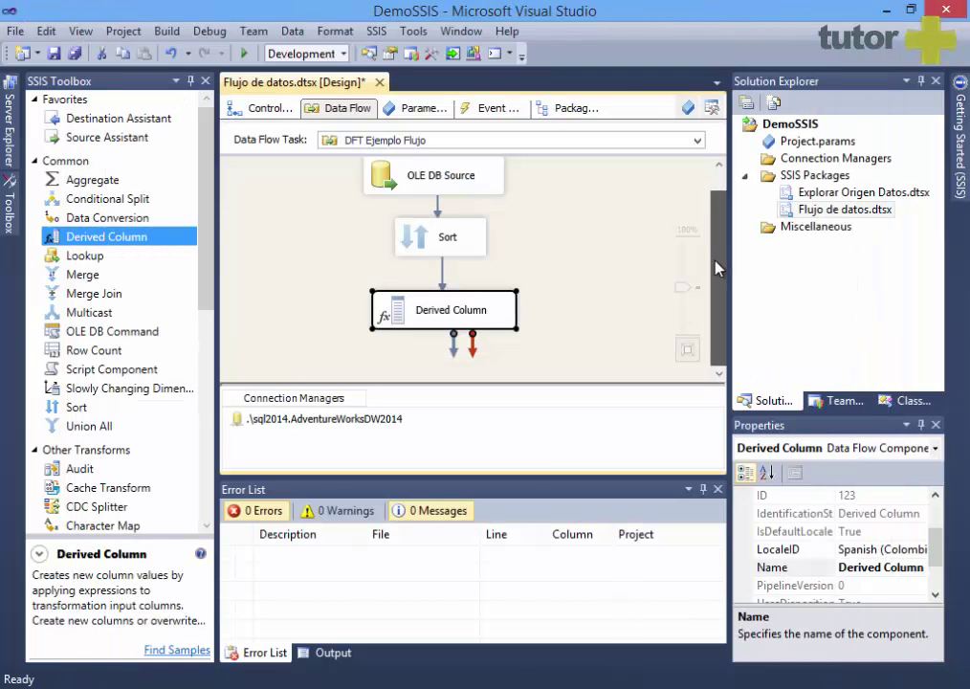
Step: Auto-hide the Error List and add two Flat File Destination components side by side below the Derived Column
left_click(704, 488)
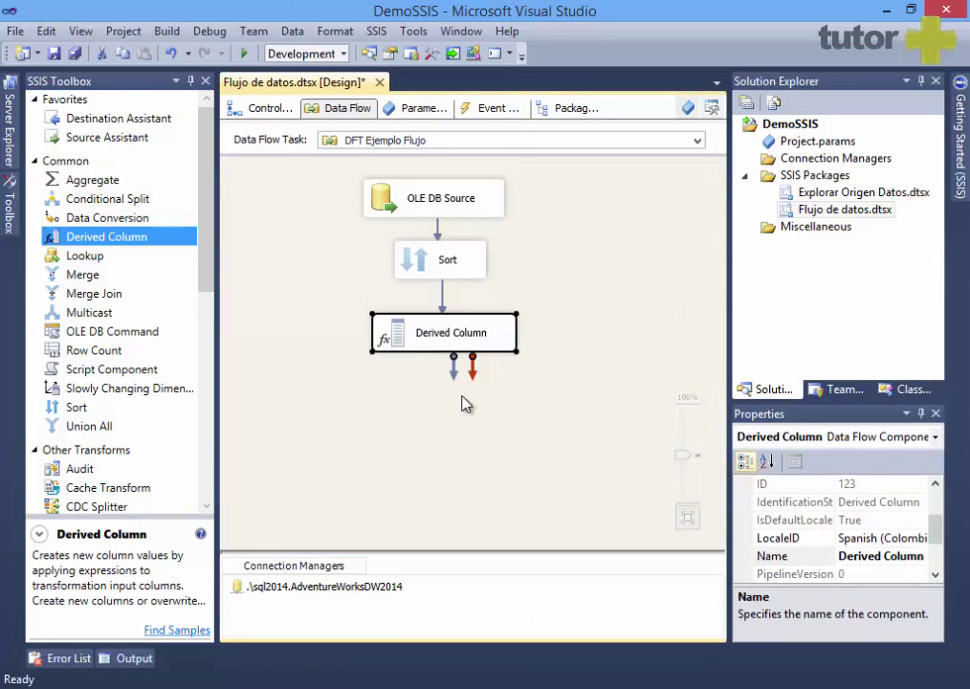
left_click_drag(199, 238, 193, 466)
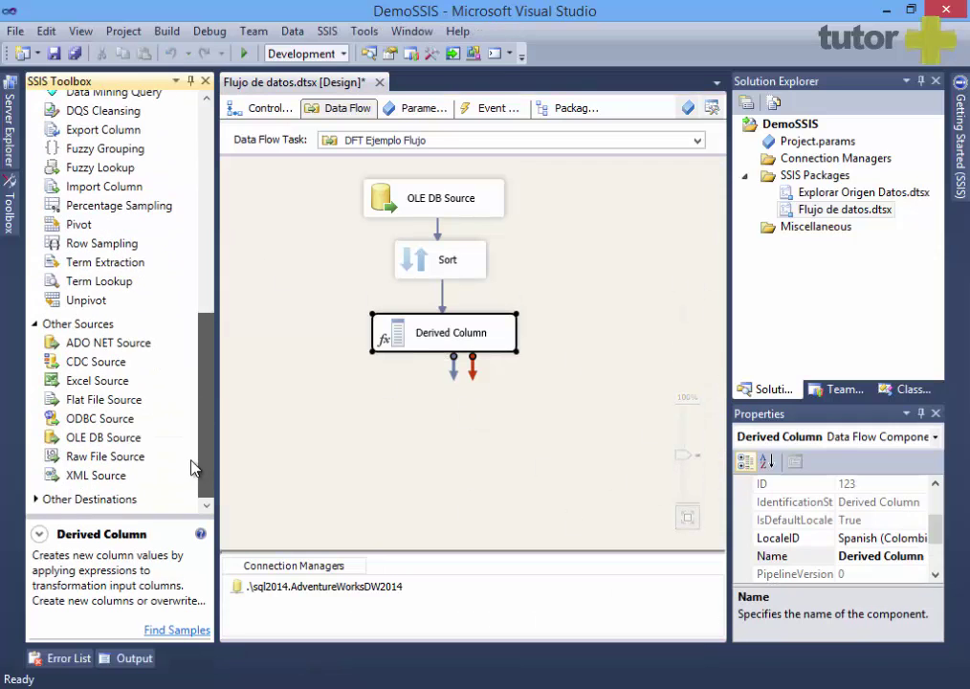
left_click(36, 498)
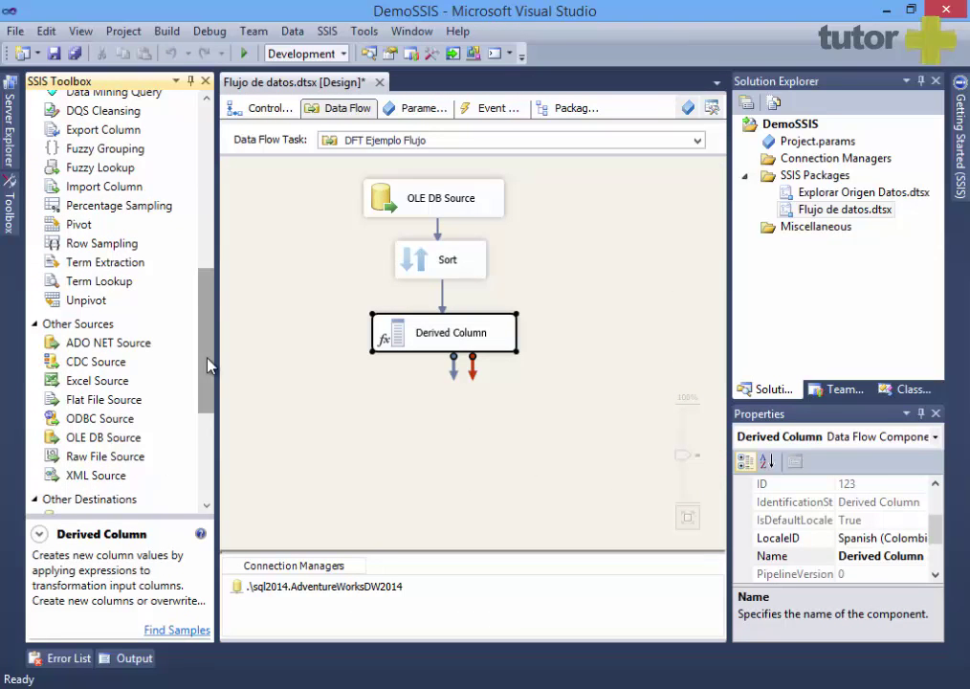
left_click_drag(210, 363, 203, 481)
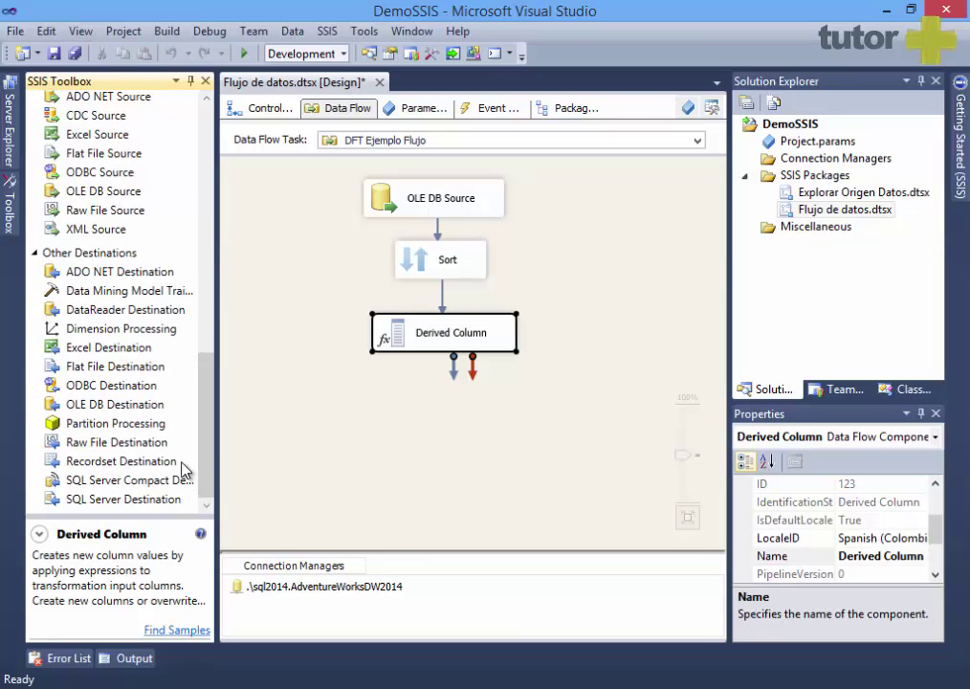
left_click_drag(107, 373, 267, 457)
left_click_drag(574, 492, 522, 502)
left_click(401, 473)
left_click(445, 330)
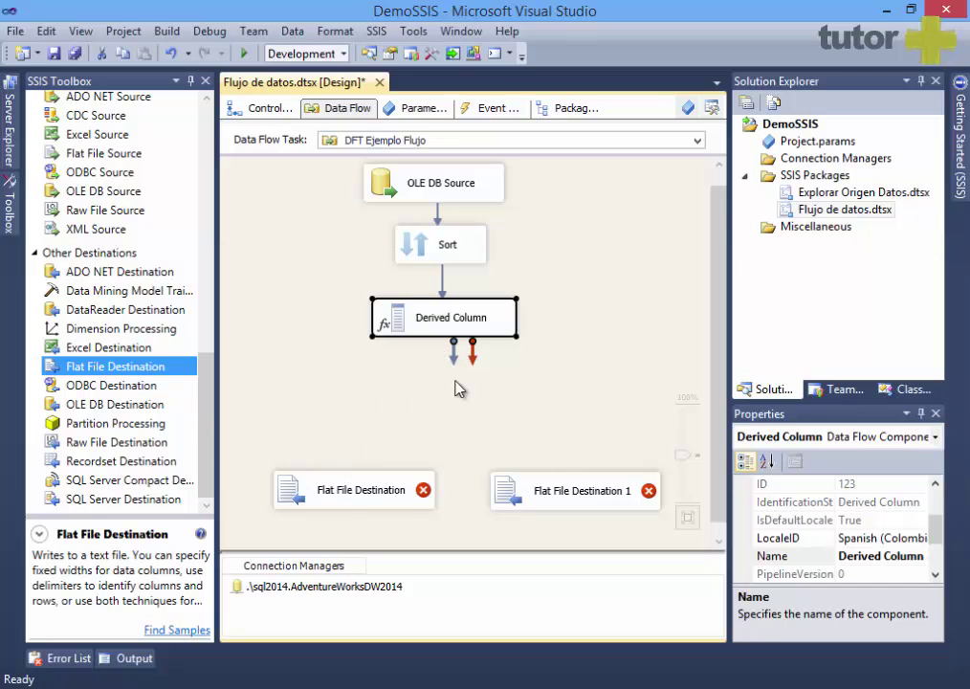
Step: Add a Multicast transformation and place it between the Derived Column and the two flat file destinations
left_click_drag(212, 414, 255, 204)
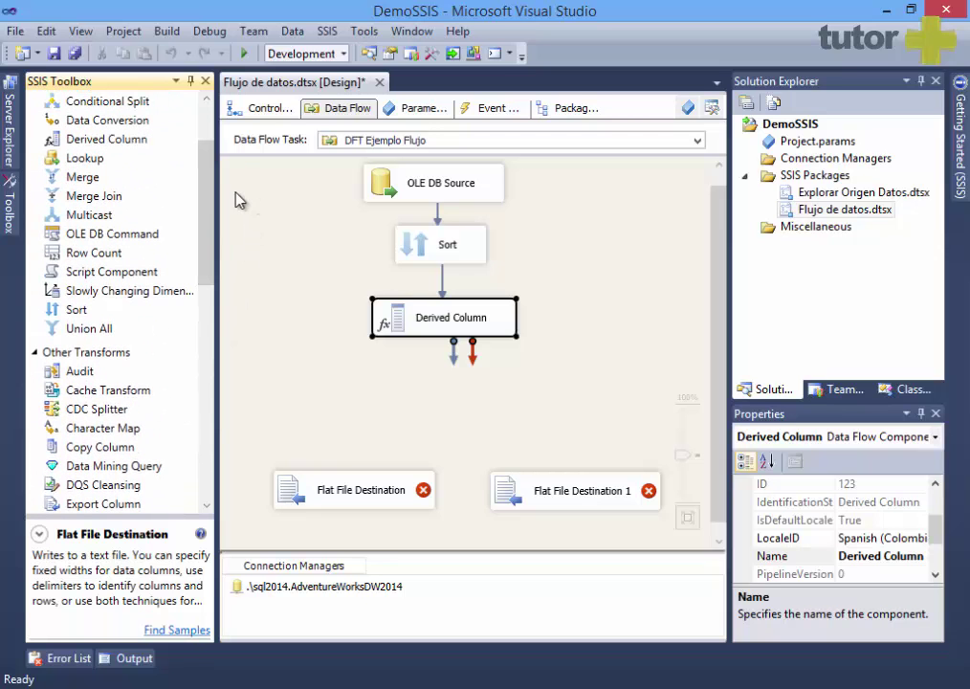
left_click(96, 216)
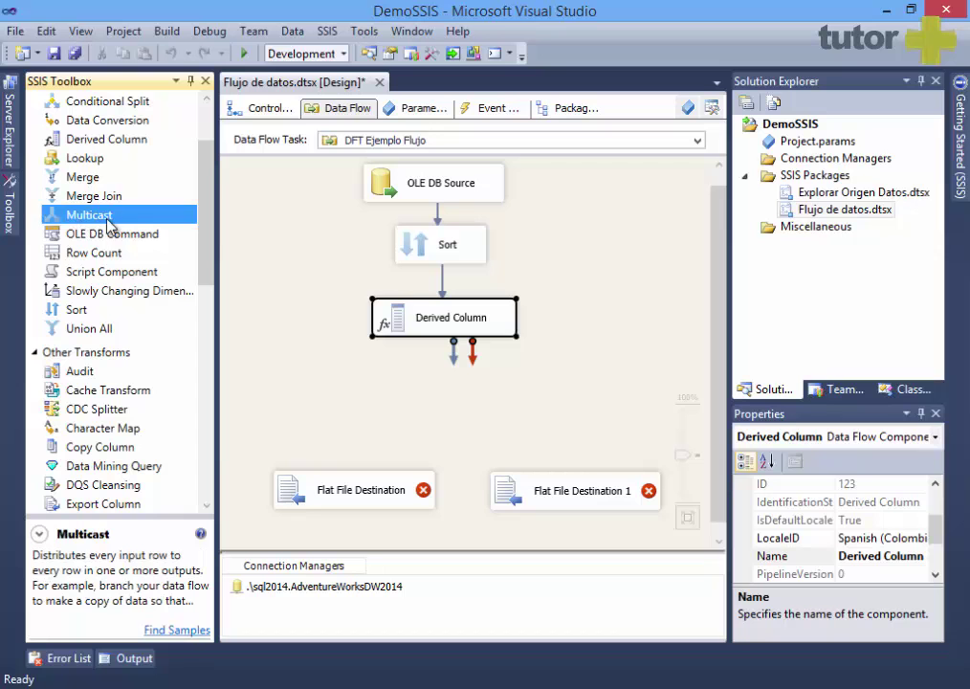
left_click(69, 253)
left_click_drag(88, 216, 430, 392)
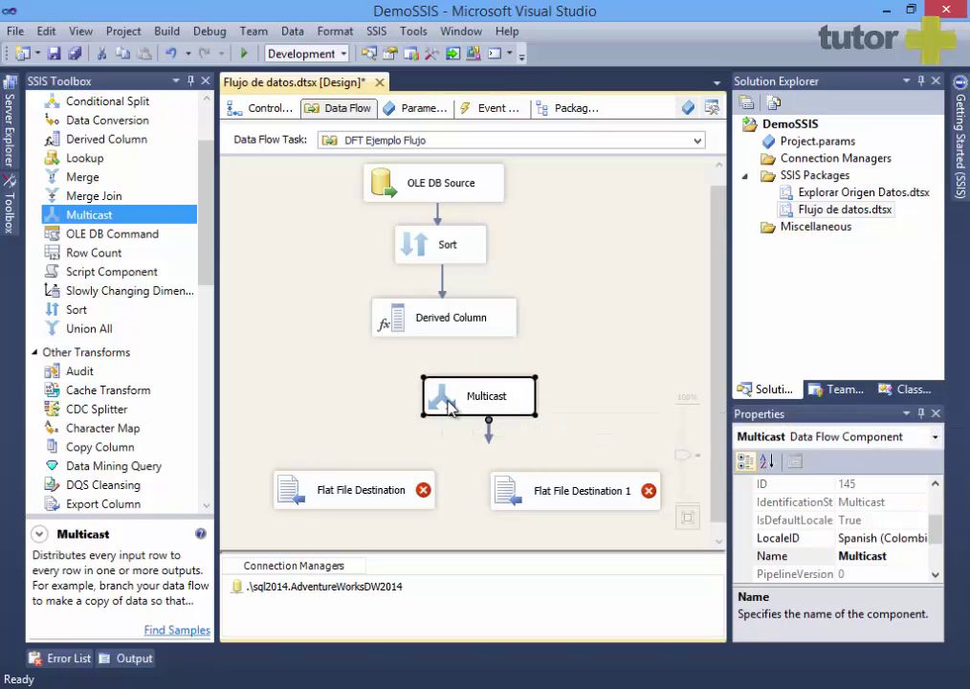
left_click_drag(452, 402, 412, 390)
Step: Connect the Derived Column output to the Multicast, and the Multicast outputs to both flat file destinations
left_click(450, 330)
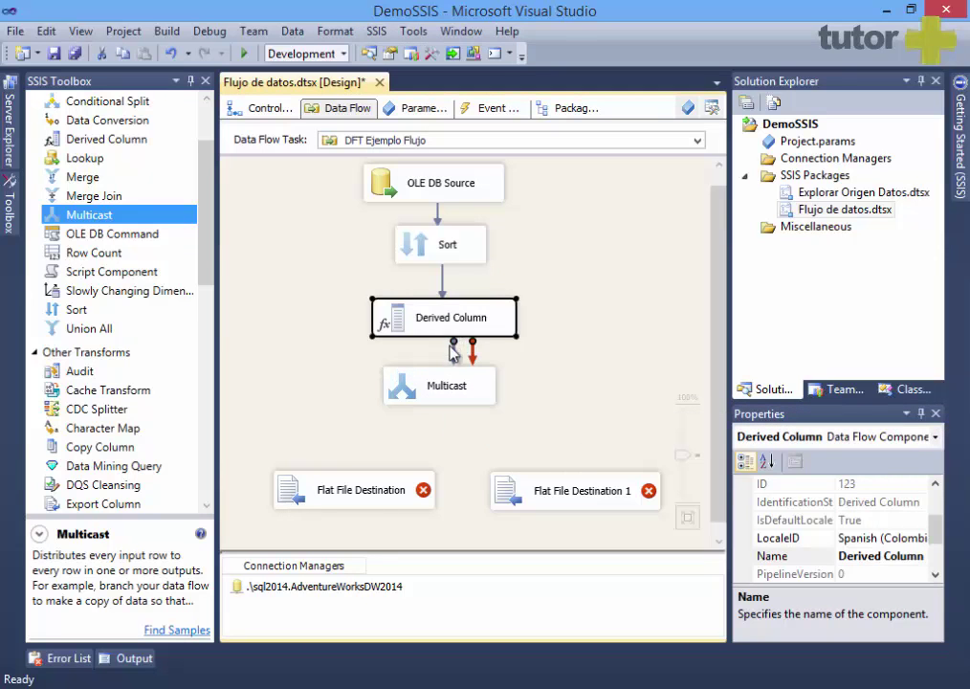
left_click_drag(453, 356, 420, 382)
left_click(418, 382)
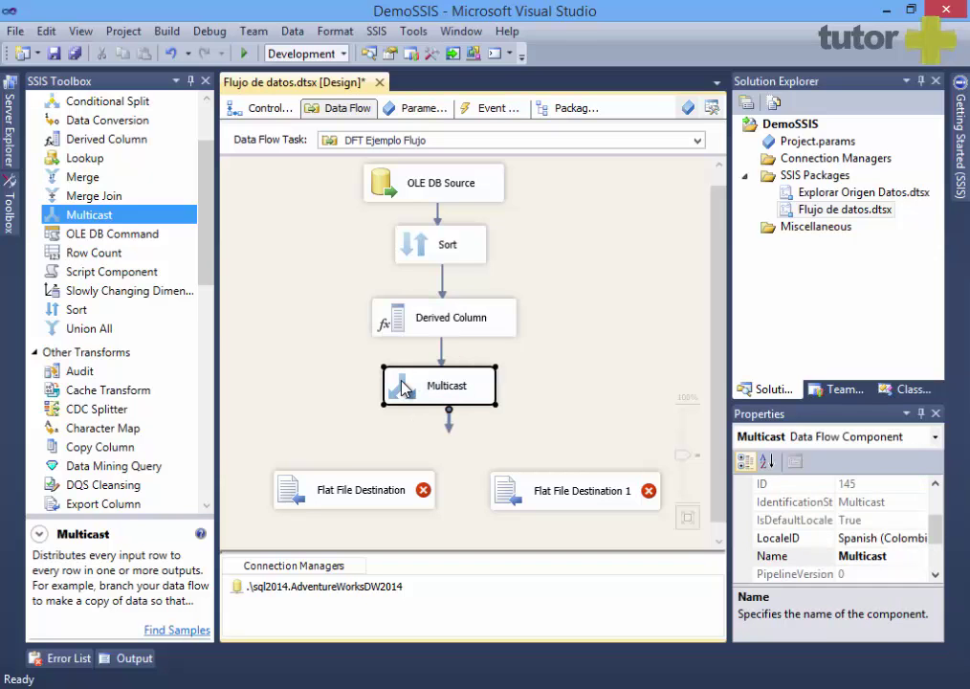
left_click_drag(450, 430, 340, 488)
left_click(428, 398)
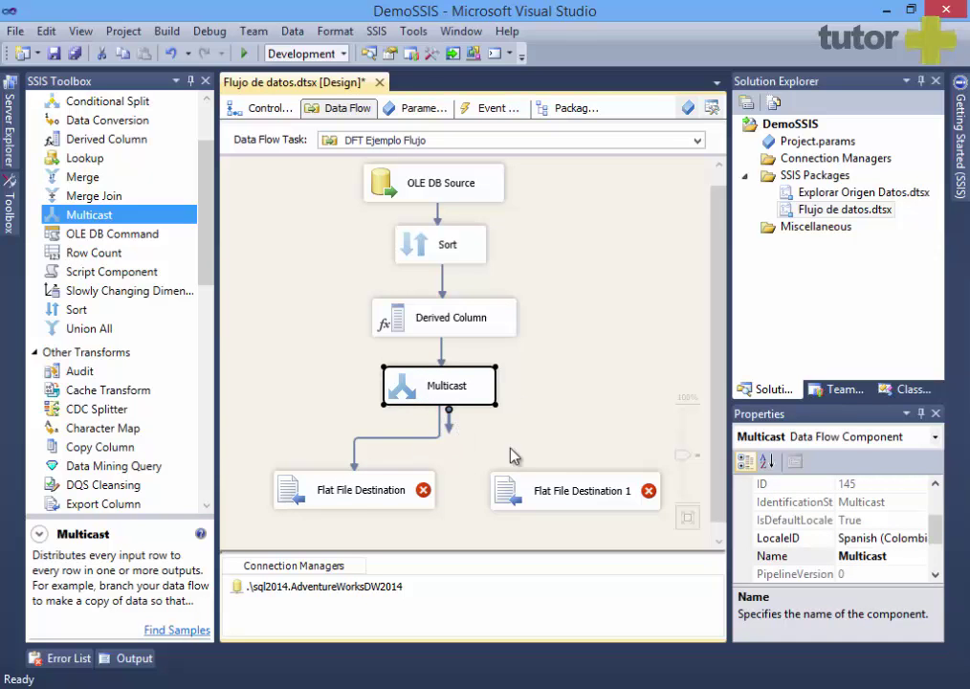
scroll(451, 416, "down", 1)
scroll(451, 424, "up", 2)
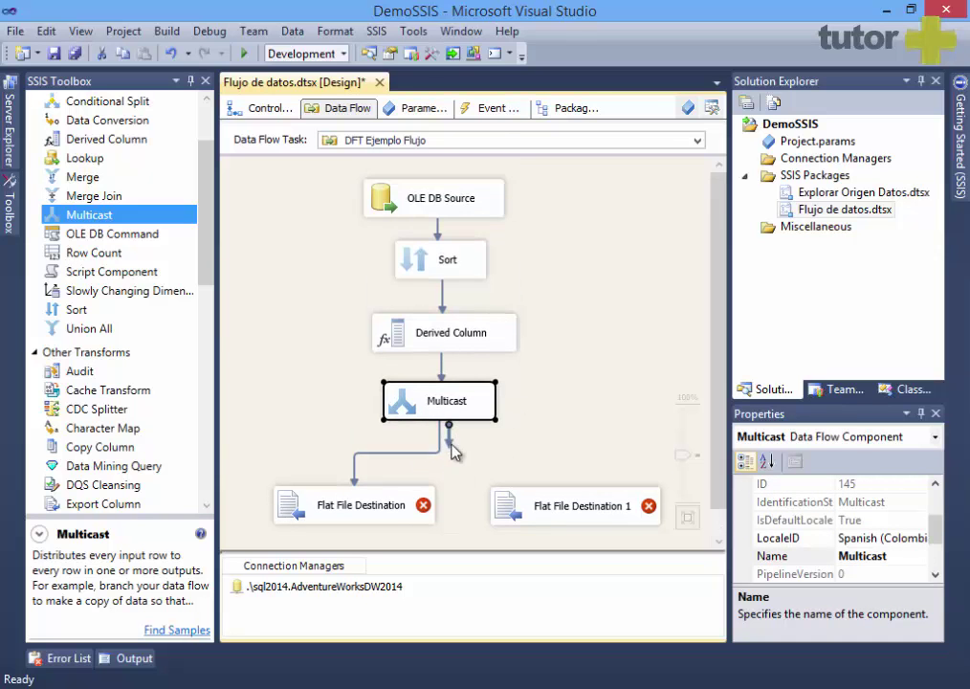
left_click_drag(450, 435, 551, 494)
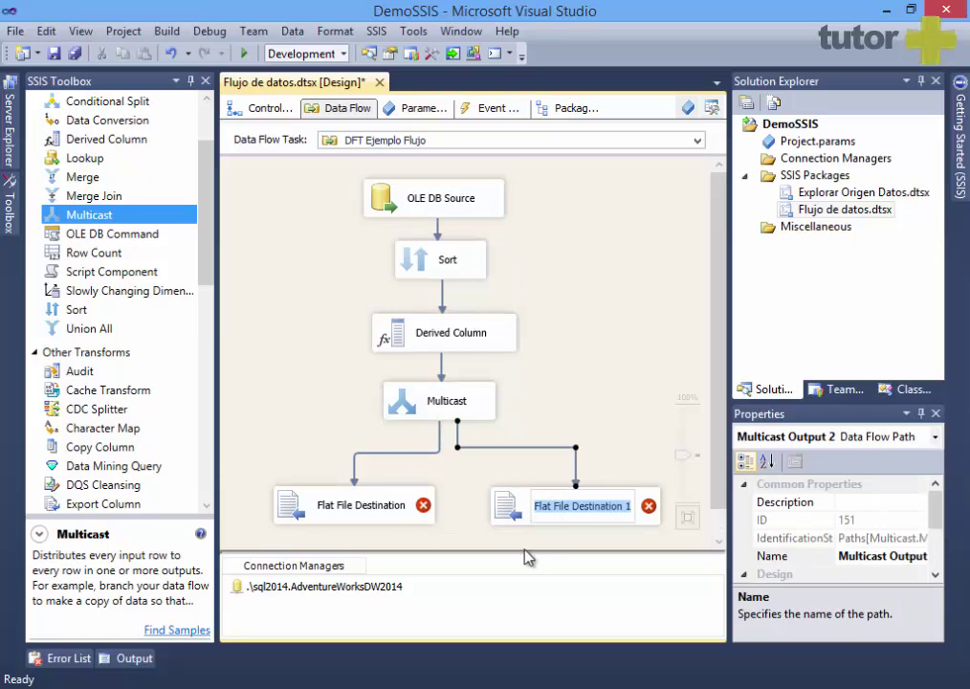
Step: Configure Flat File Destination with a new Delimited connection to Clientes1.txt, column names in the first data row, and the default column mappings
left_click(392, 514)
double_click(391, 514)
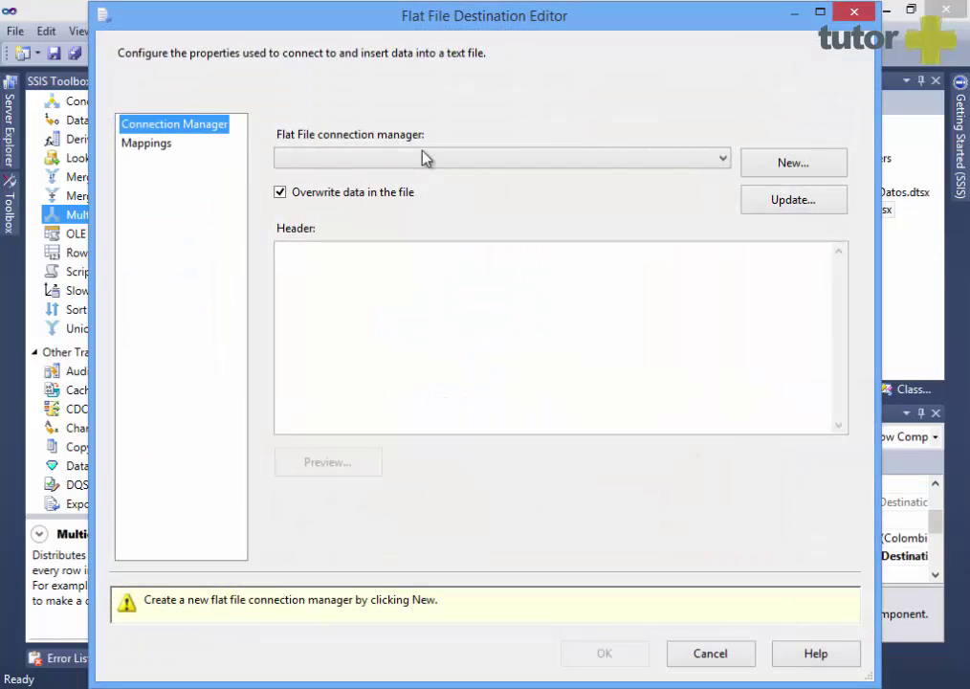
left_click(791, 162)
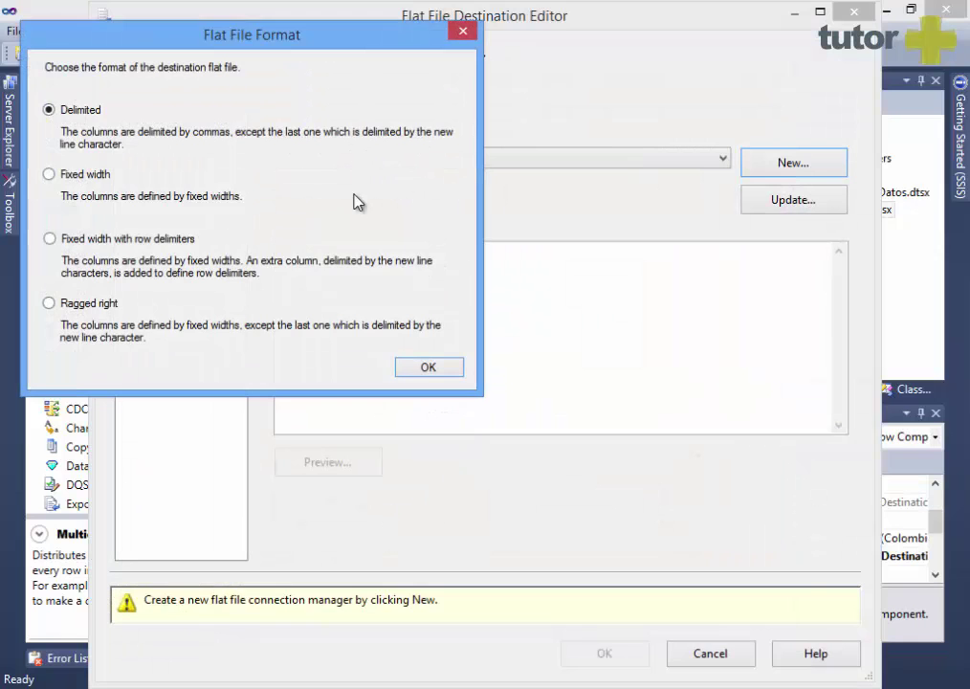
left_click(423, 368)
left_click(729, 226)
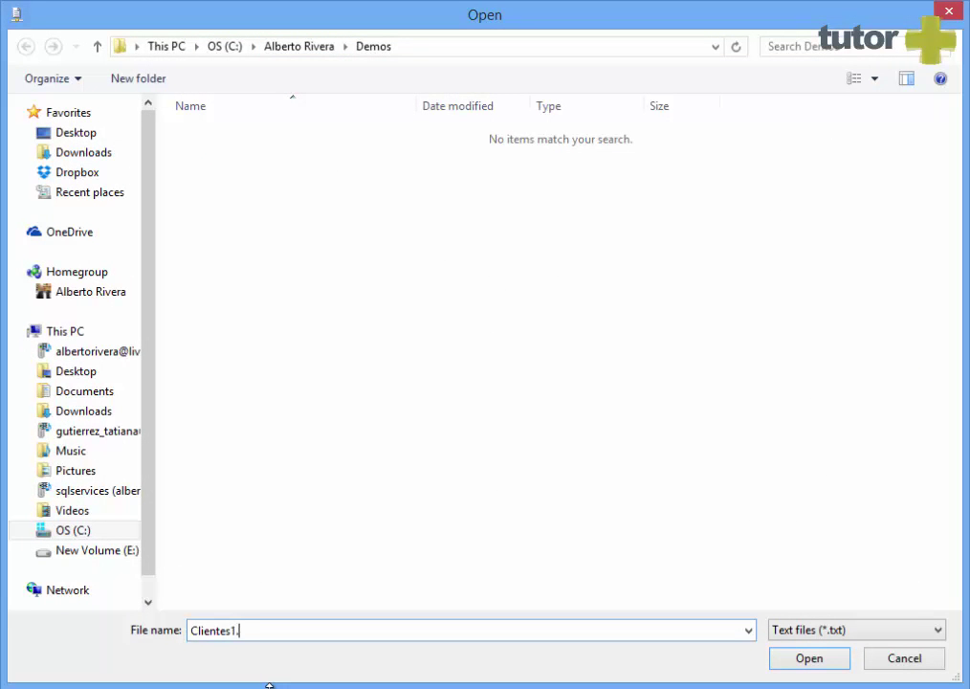
type("Clientes1.txt")
key("Return")
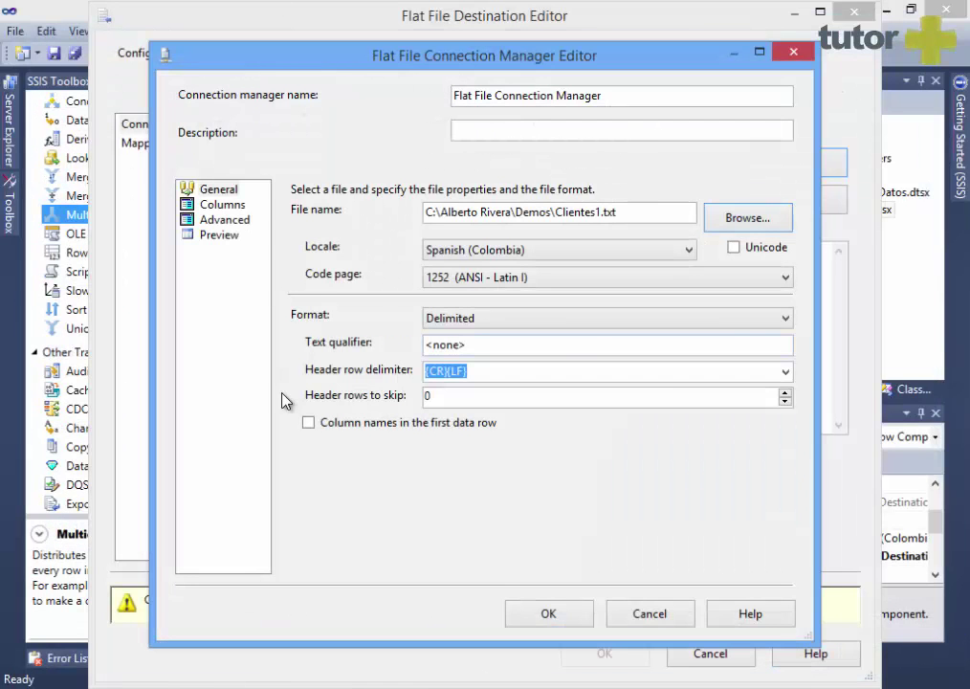
left_click(556, 614)
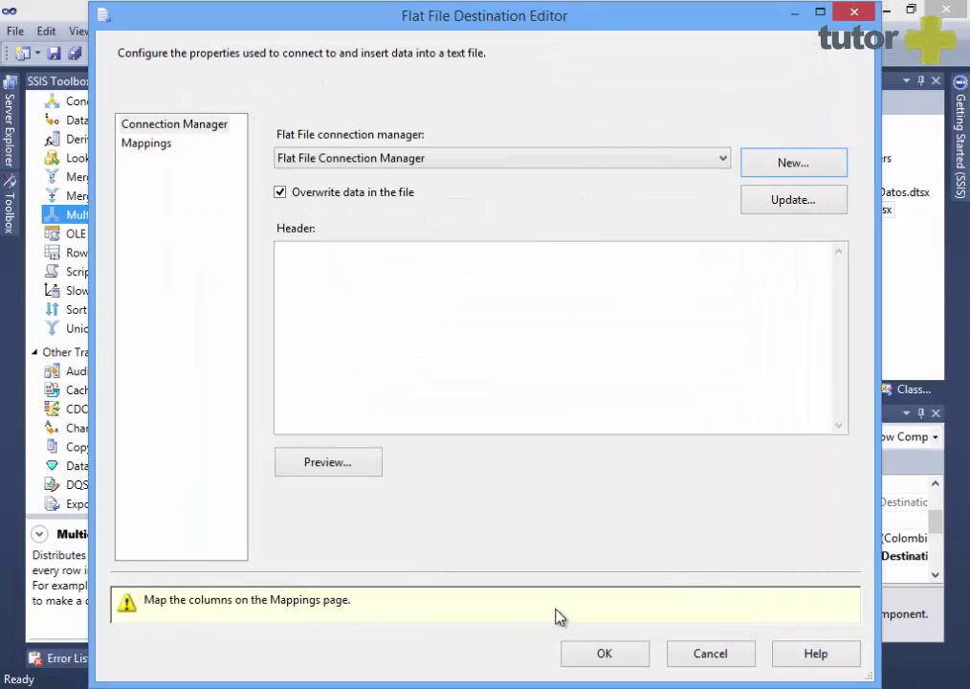
left_click(134, 143)
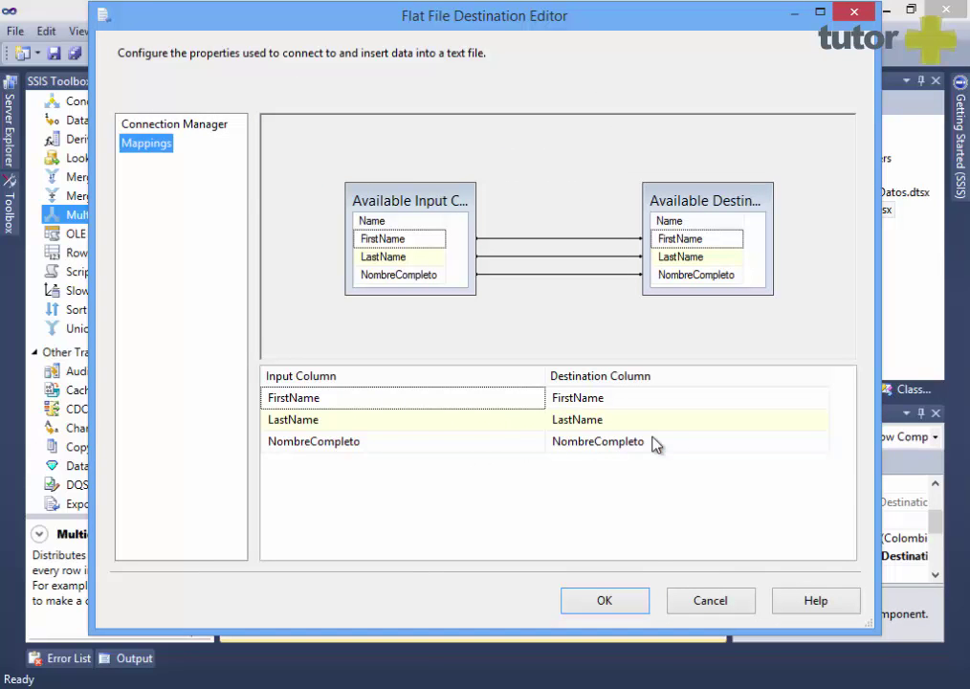
left_click(605, 601)
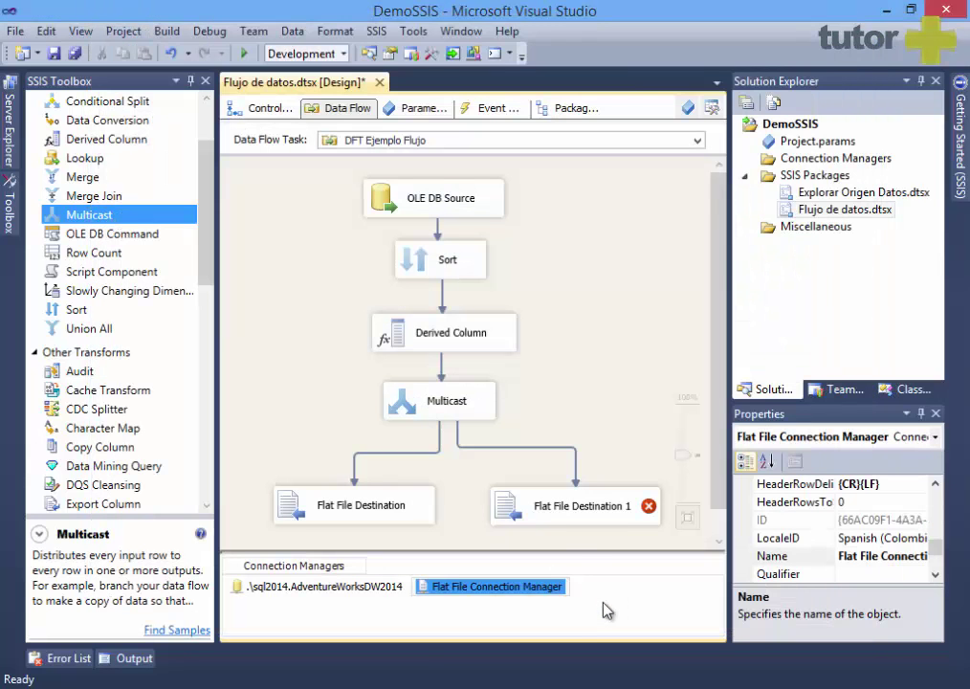
Step: Configure Flat File Destination 1 with a new Delimited connection to Clientes2.txt, column names in the first data row, and the default column mappings
double_click(537, 506)
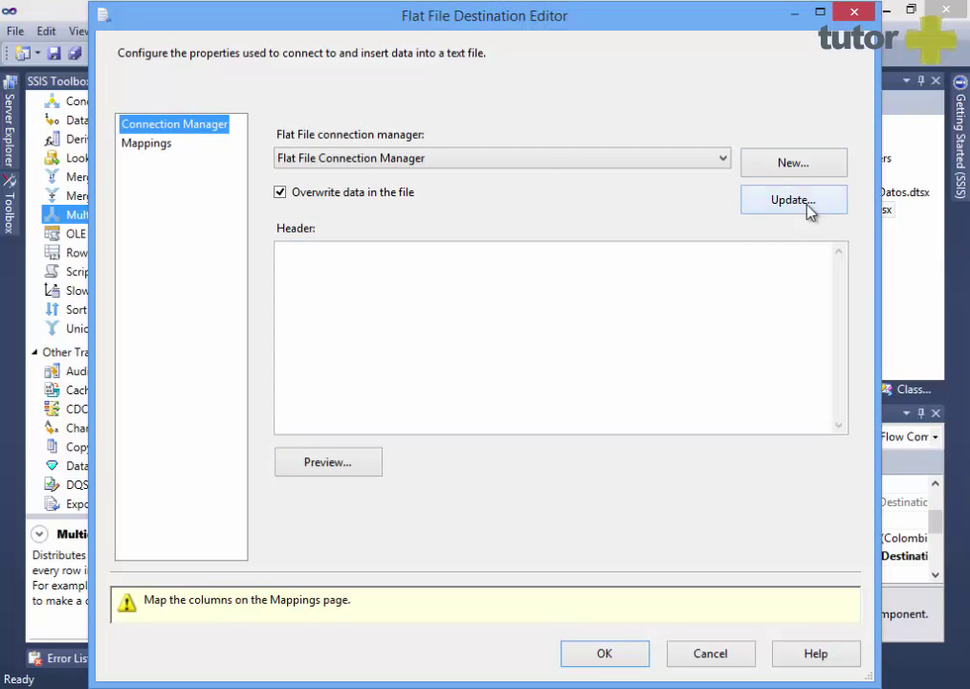
left_click(804, 170)
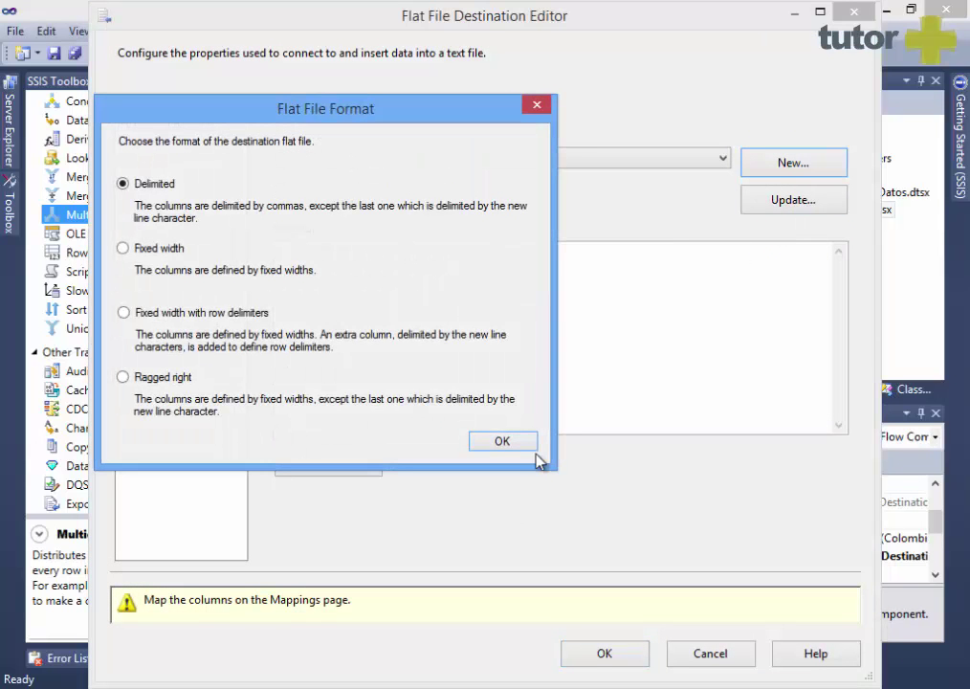
left_click(531, 446)
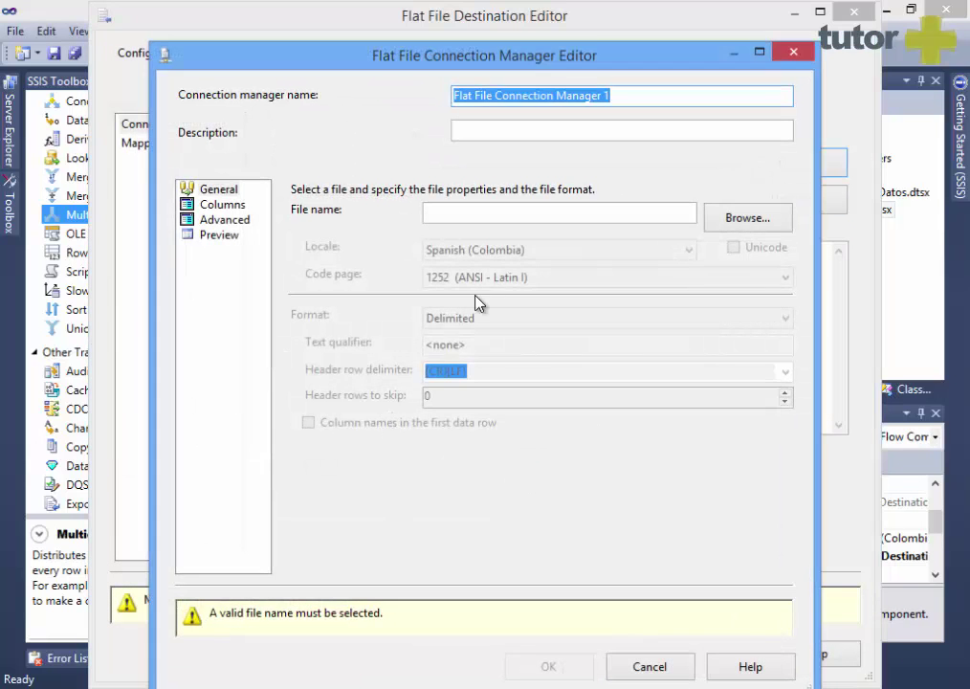
left_click(762, 221)
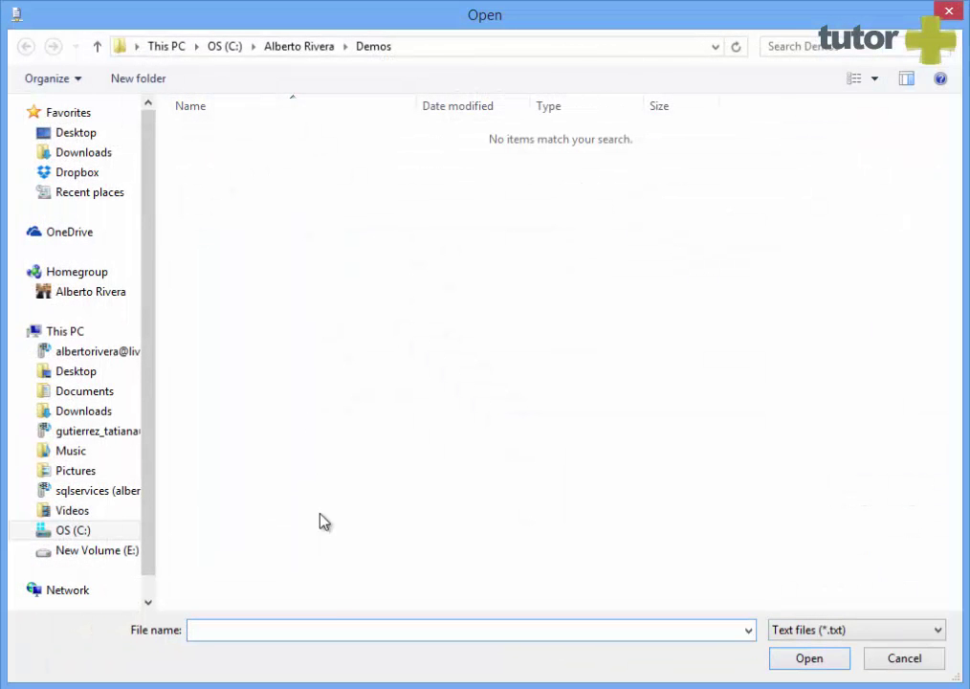
type("Client")
type("es2")
type("txt")
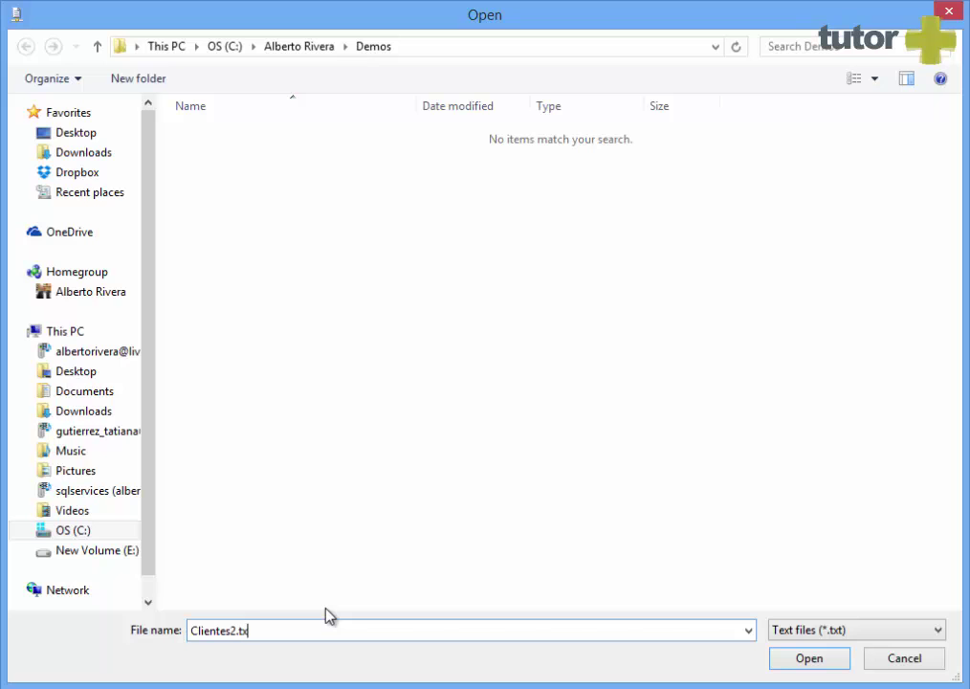
key("Return")
left_click(325, 422)
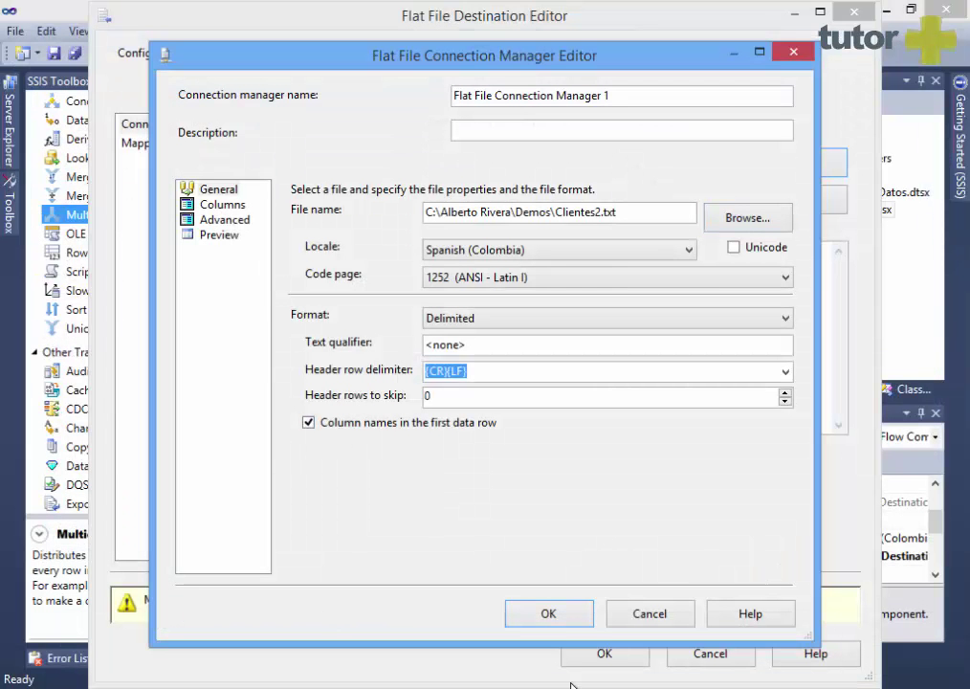
left_click(570, 618)
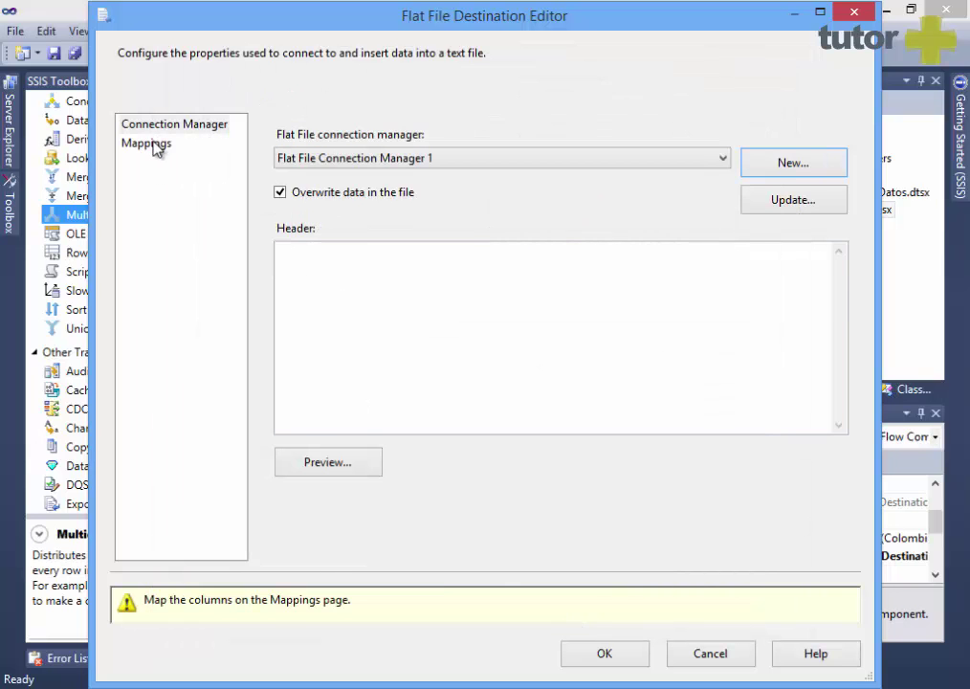
left_click(155, 143)
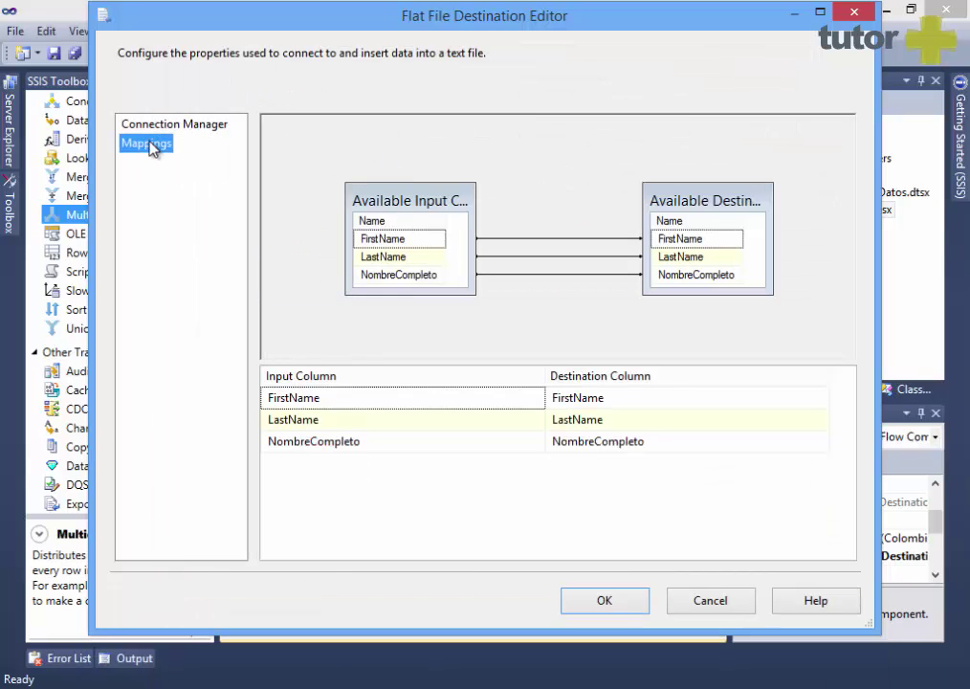
left_click(614, 604)
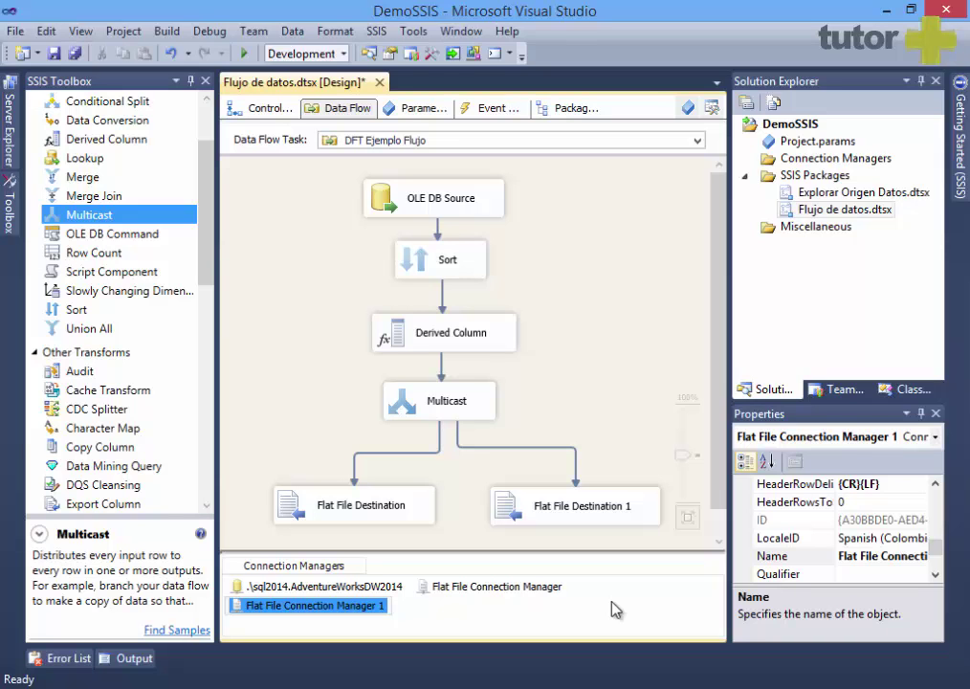
Step: Execute the Flujo de datos.dtsx package, review the whole data flow with the Call Stack and Autos windows auto-hidden, and stop debugging
right_click(841, 217)
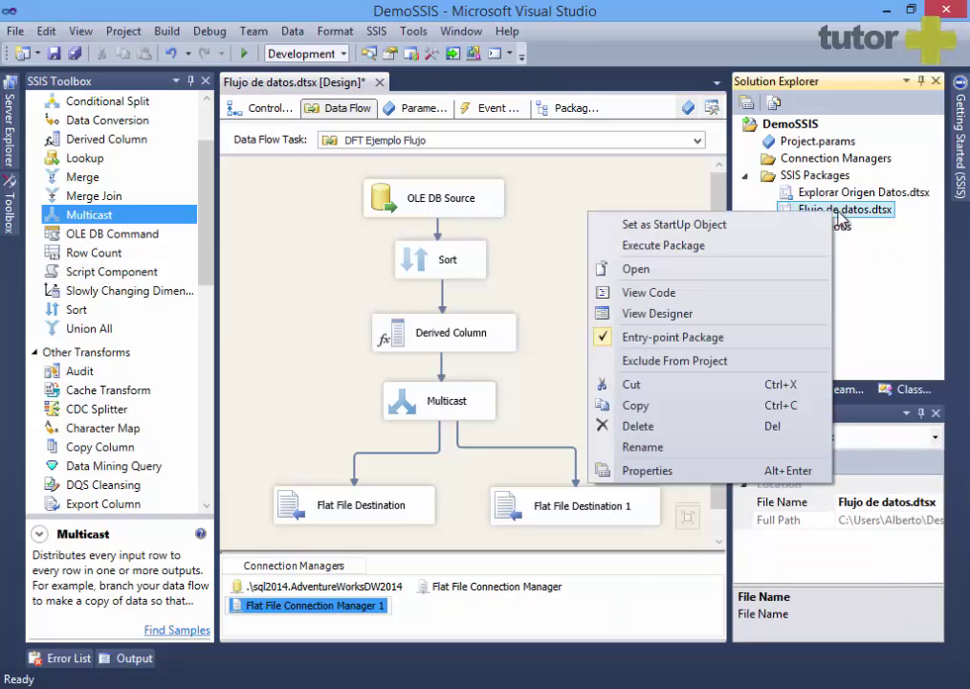
left_click(681, 244)
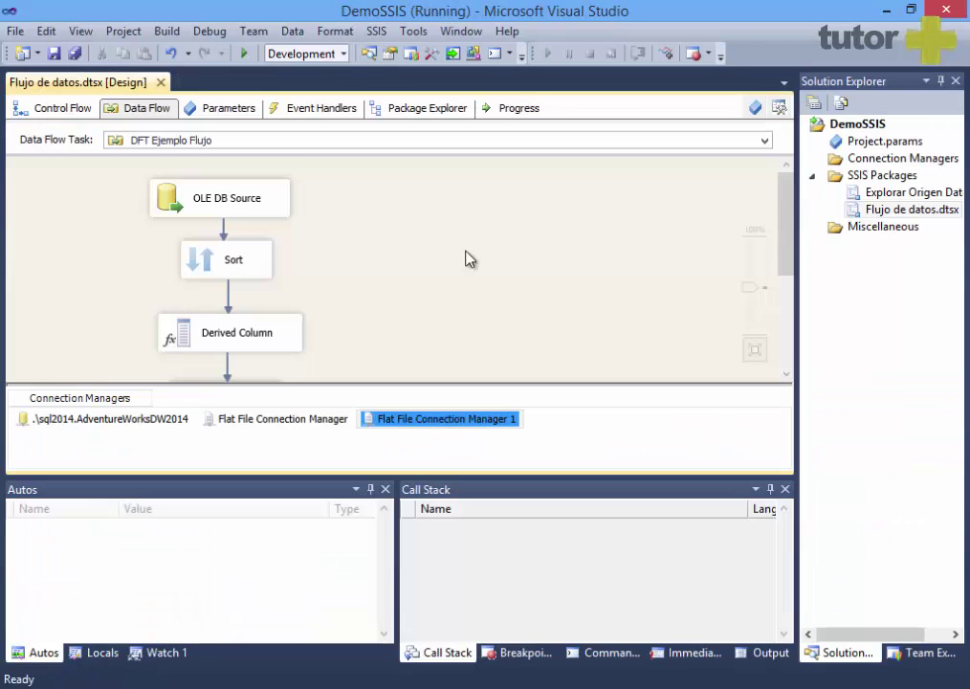
left_click(770, 491)
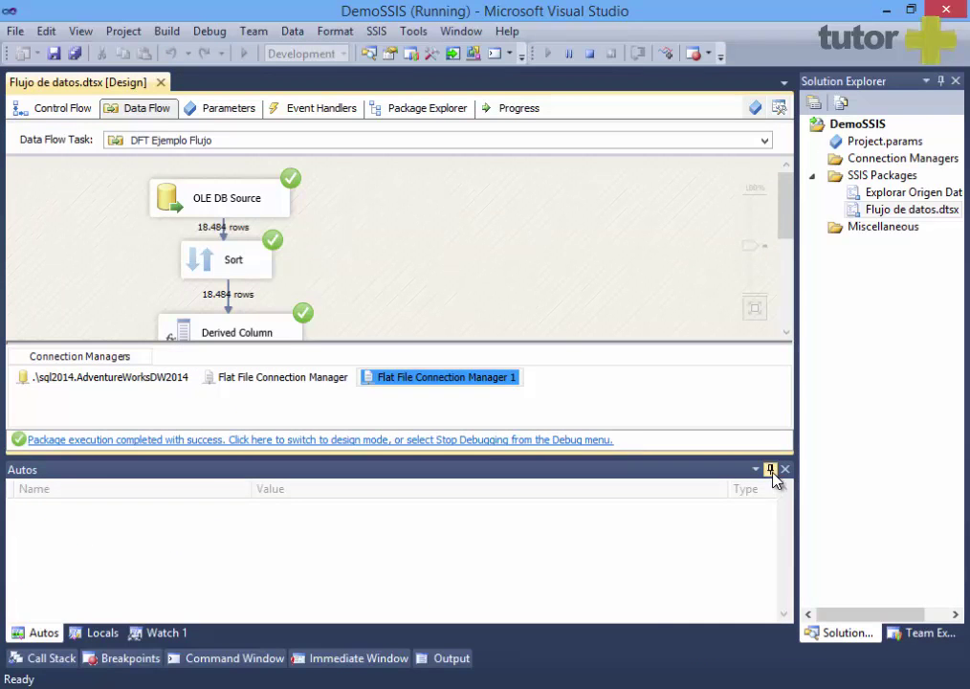
left_click(772, 470)
left_click_drag(786, 235, 804, 251)
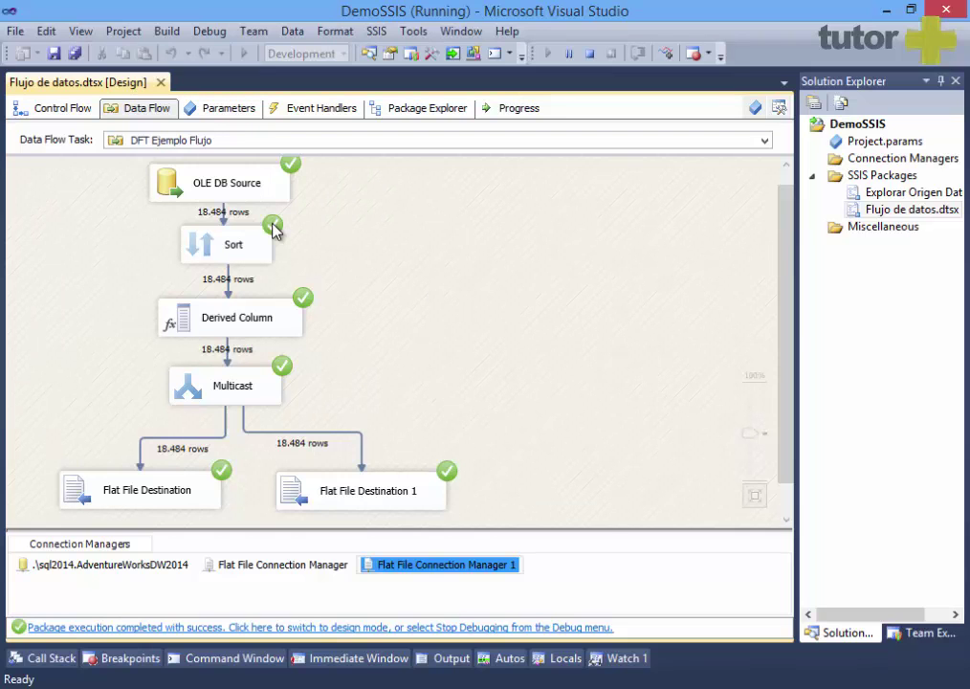
scroll(155, 174, "down", 1)
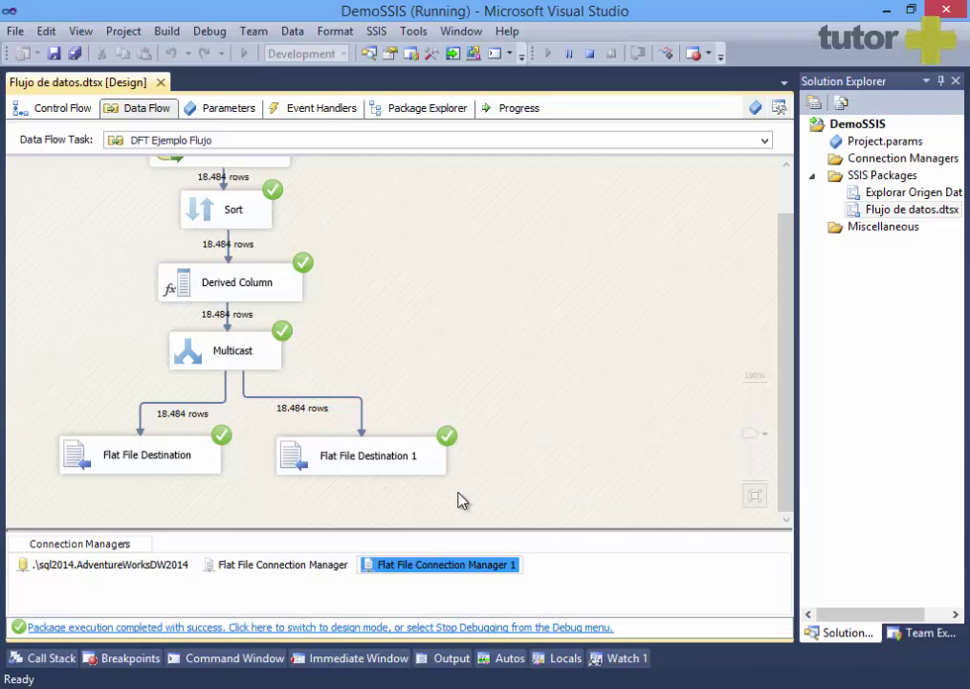
left_click(589, 54)
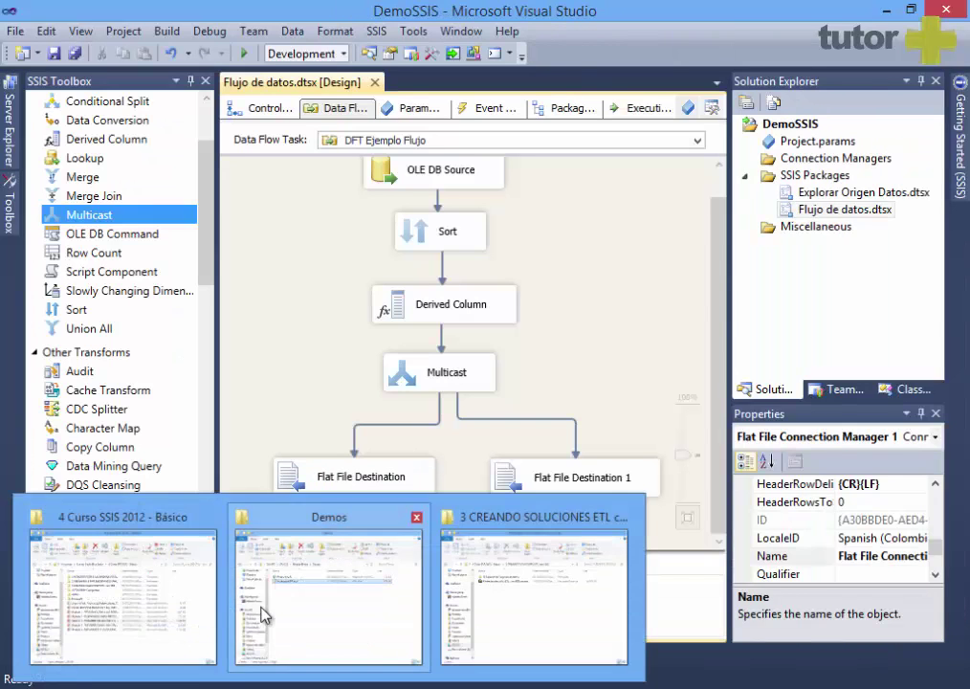
Step: Switch to the Demos folder in File Explorer, open Clientes1.txt to examine its sorted rows and full names down to the end, and close it
left_click(264, 616)
left_click(298, 307)
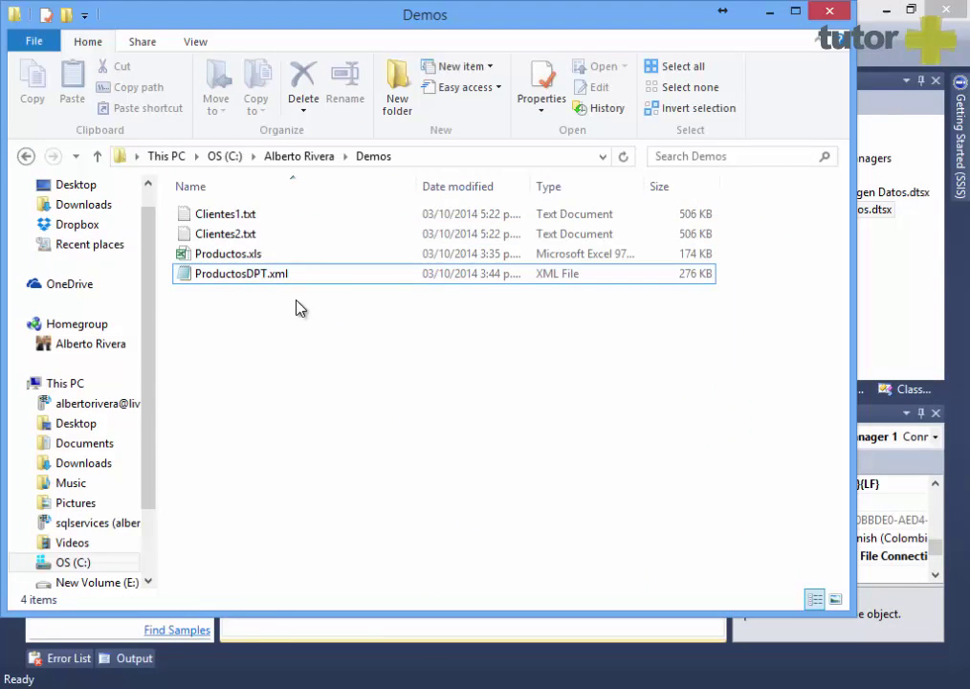
double_click(249, 214)
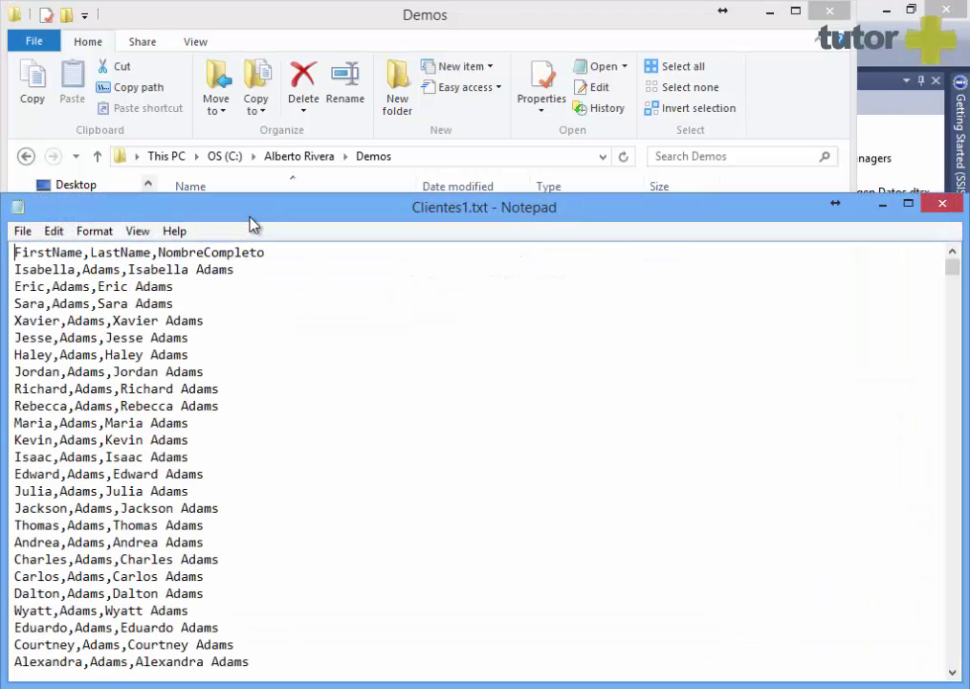
left_click(211, 438)
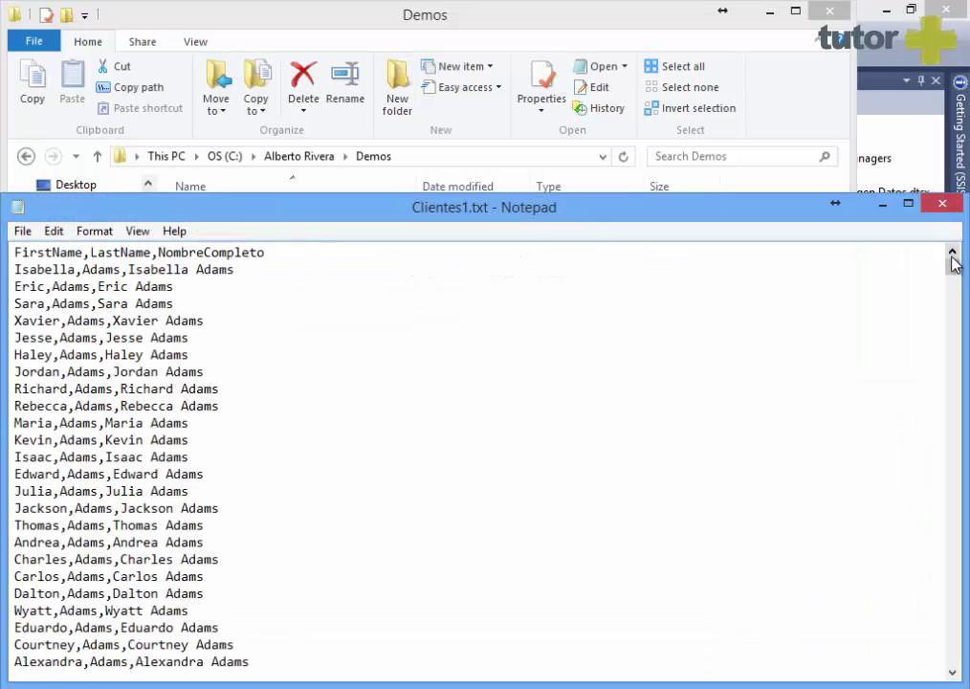
left_click_drag(955, 273, 959, 667)
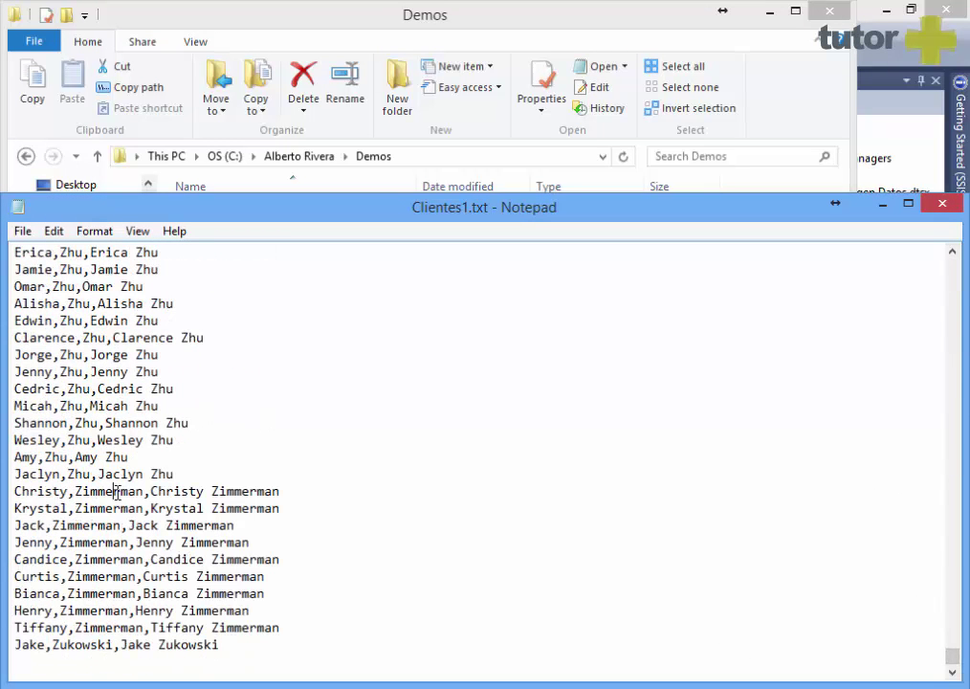
left_click_drag(173, 494, 288, 498)
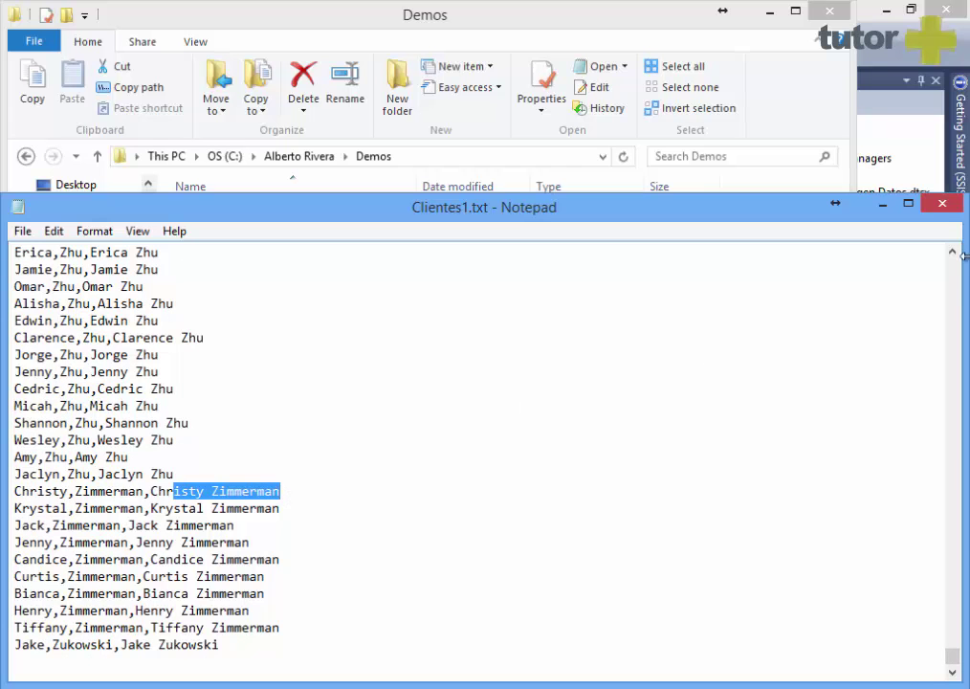
left_click(207, 482)
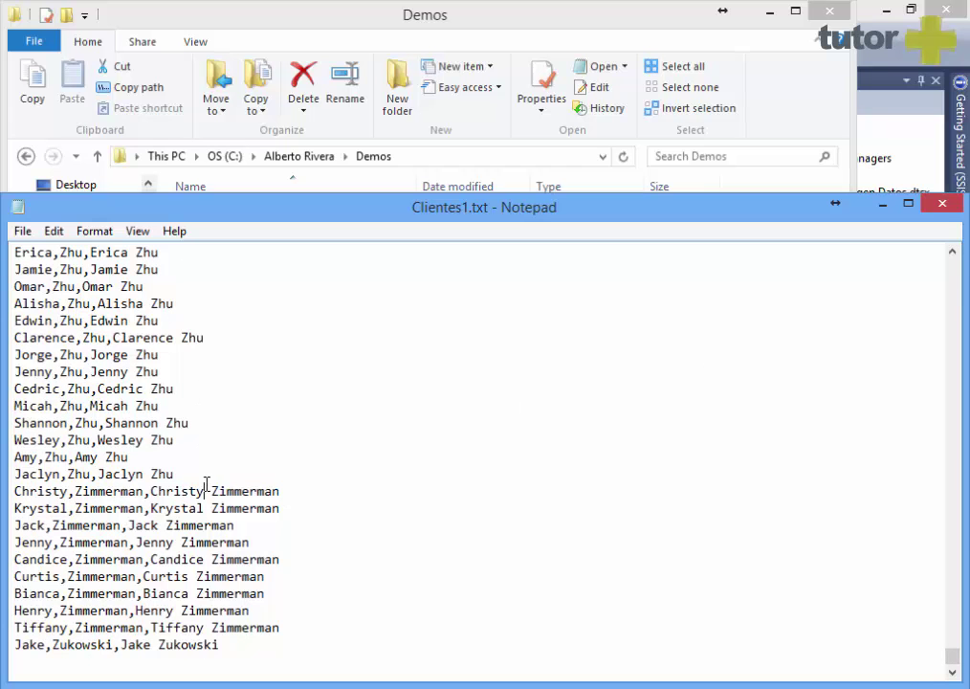
left_click(941, 202)
Step: Open Clientes2.txt from the Demos folder and examine its rows down to the end of the file
left_click(205, 238)
double_click(207, 243)
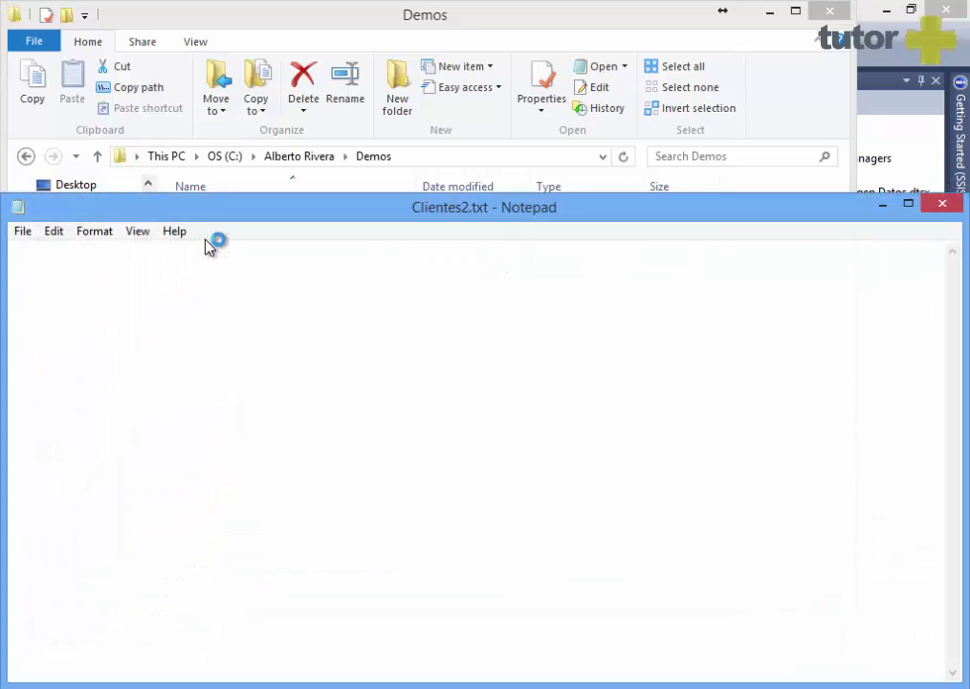
left_click_drag(955, 272, 968, 688)
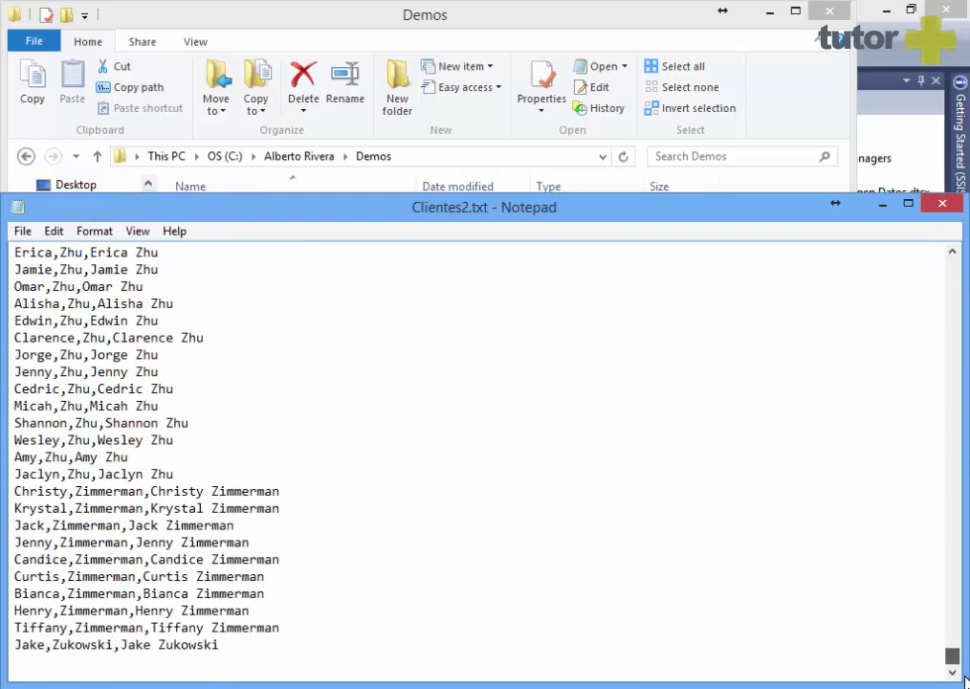